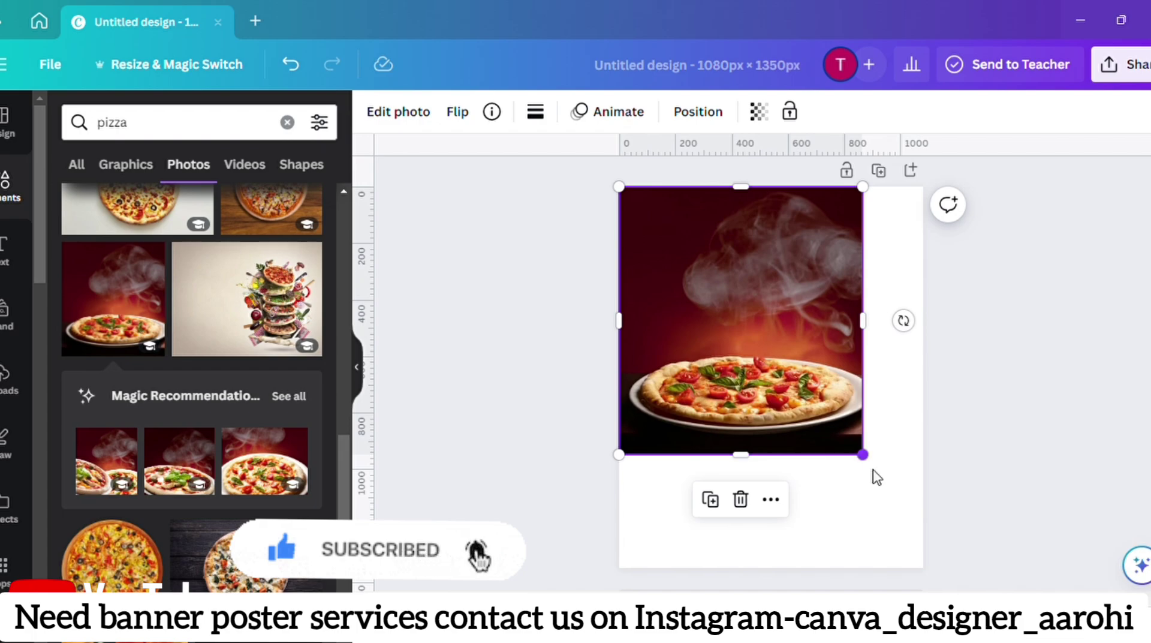
- Enlarge the pizza photo to cover the page width and set the page background to black
left_click_drag(862, 455, 936, 545)
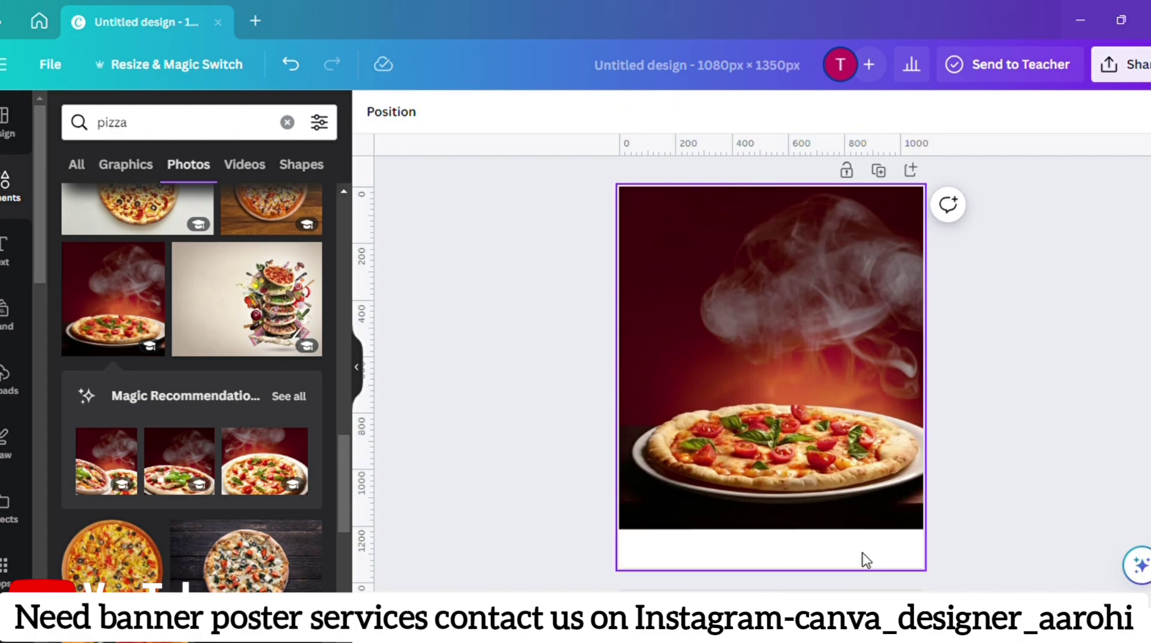
left_click(867, 559)
left_click(375, 113)
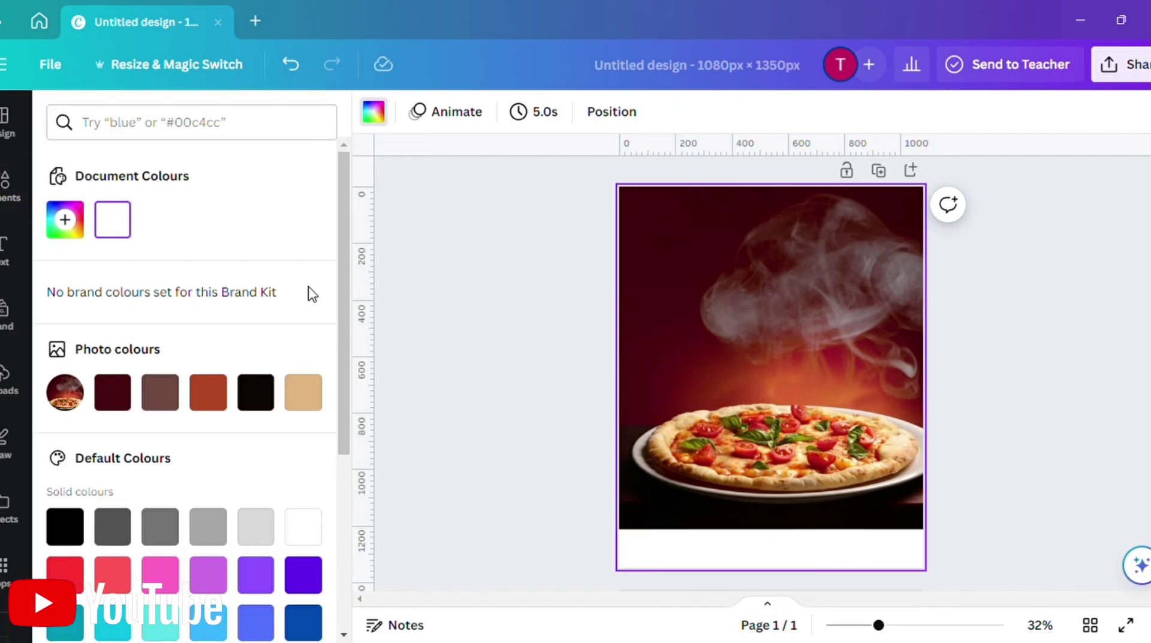
left_click(256, 393)
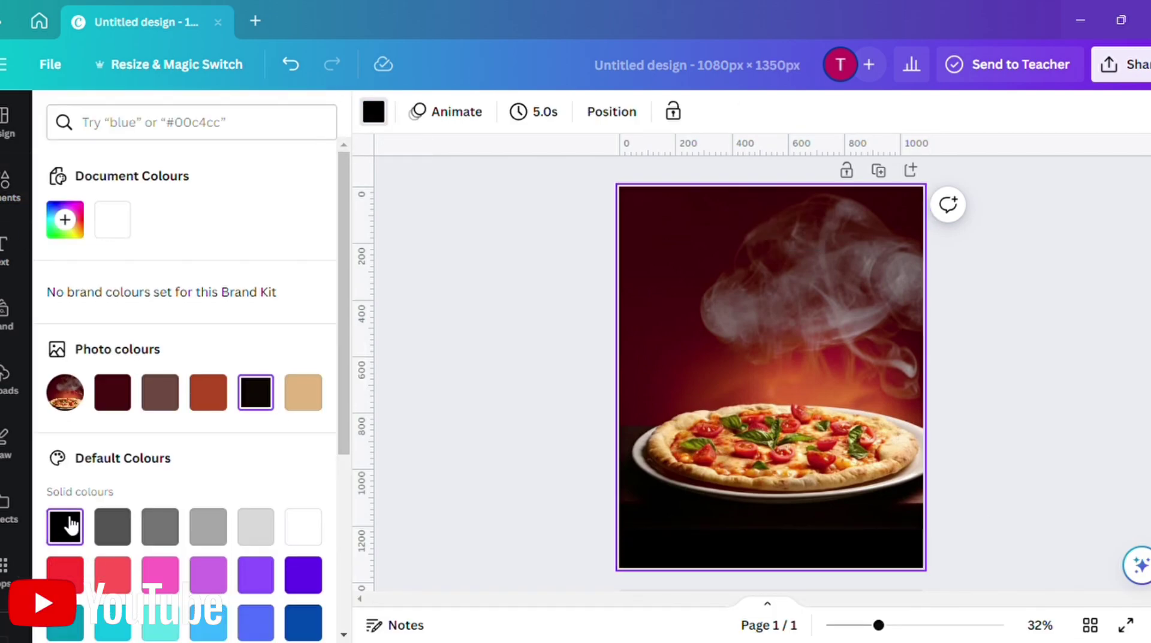
- Search the elements for "black gradient" and add a graphic that fades to black at its lower edge
left_click(3, 198)
left_click(168, 124)
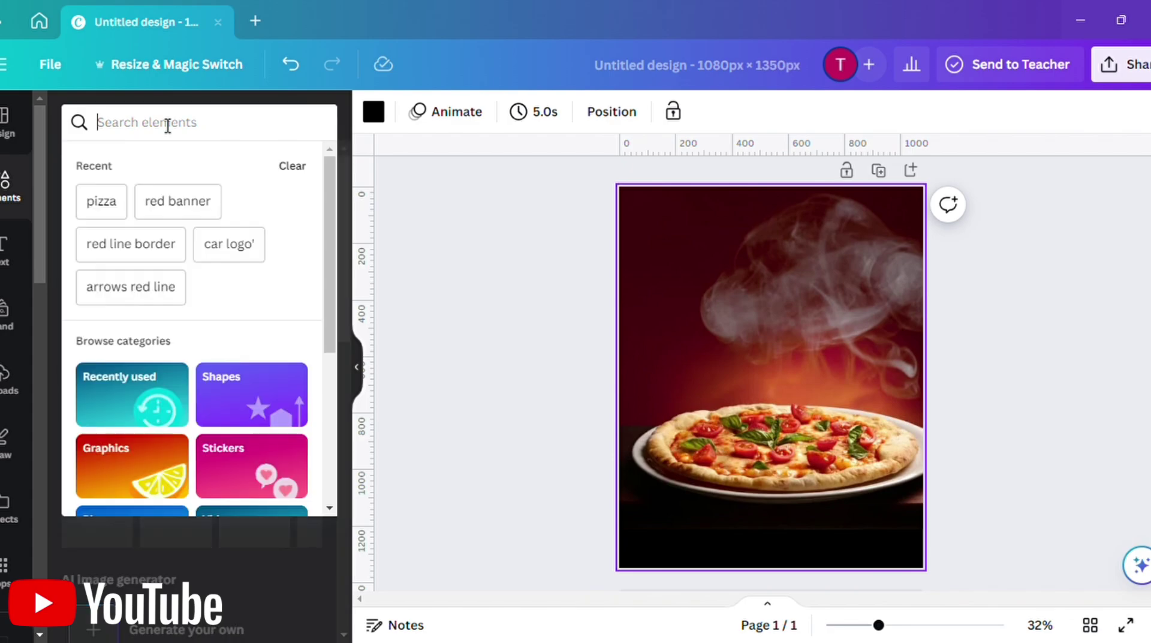
type("black")
left_click(168, 202)
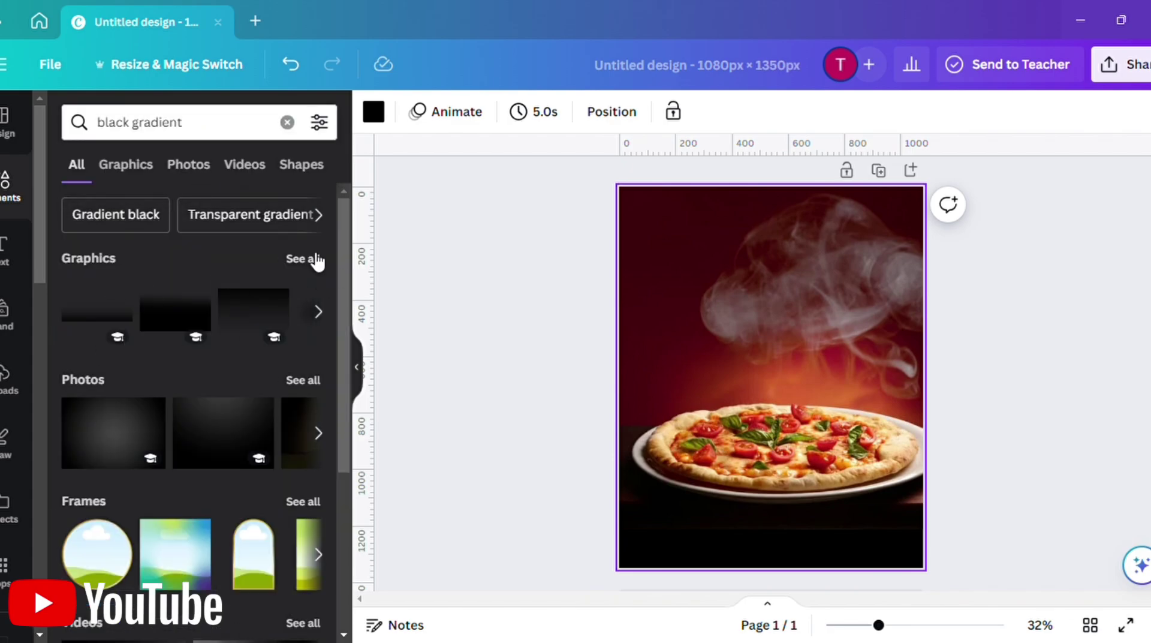
left_click(315, 259)
left_click(118, 487)
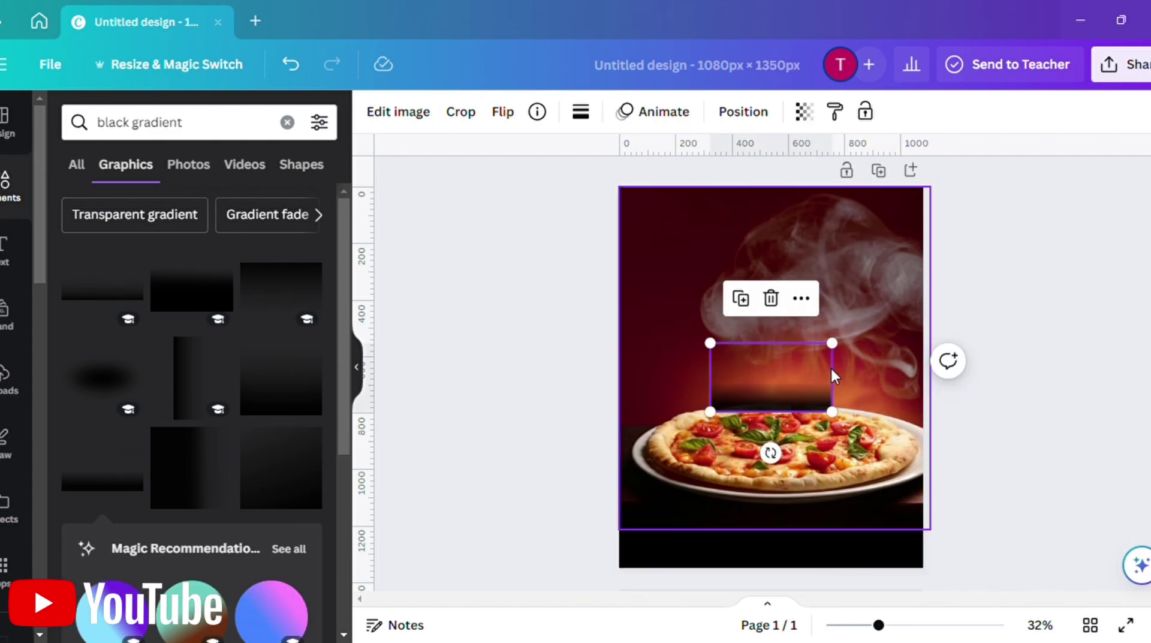
- Enlarge the black gradient beyond the page width and place it over the lower half of the poster
left_click_drag(800, 390, 702, 514)
left_click_drag(735, 469, 952, 317)
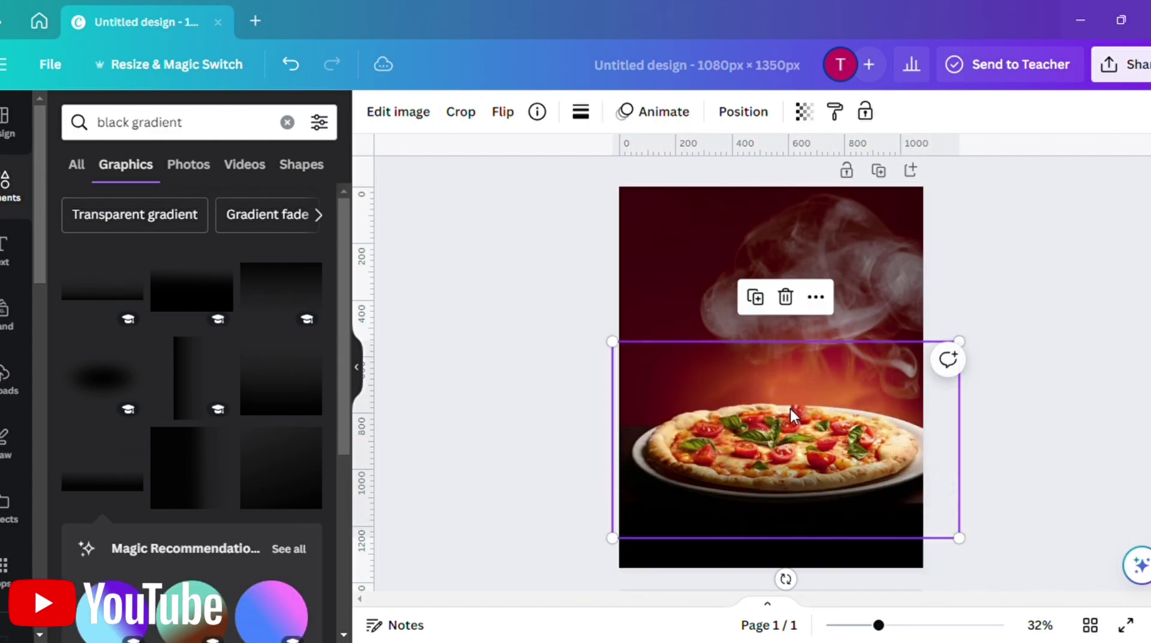
left_click_drag(791, 409, 789, 434)
left_click(1022, 309)
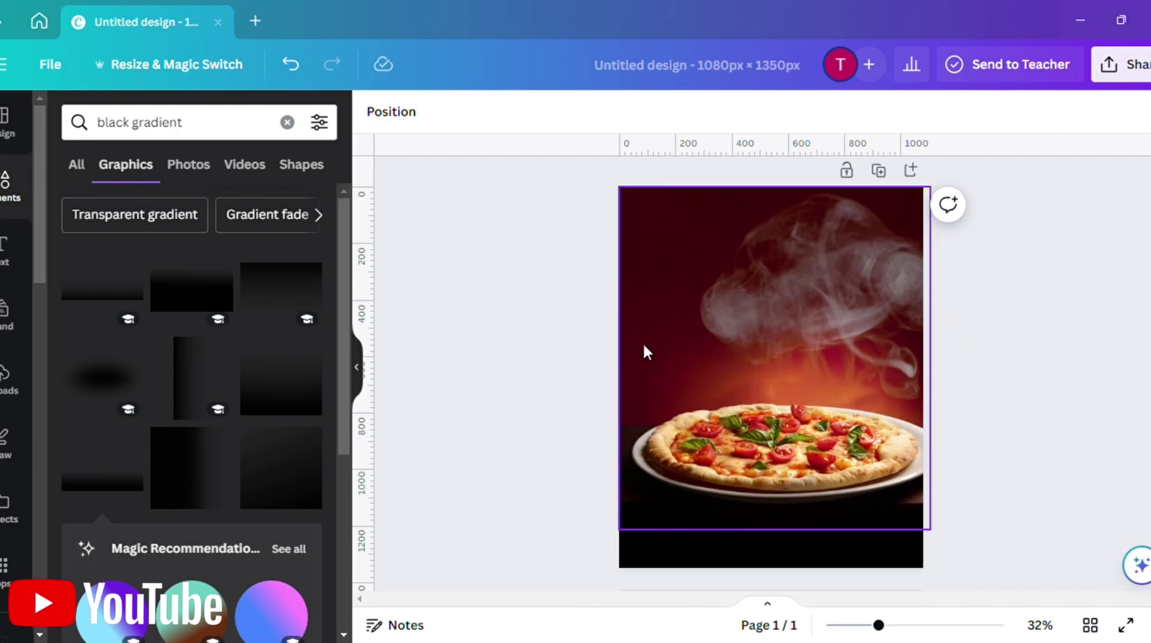
- Add a heading reading "hot" and display it in uppercase
left_click(3, 243)
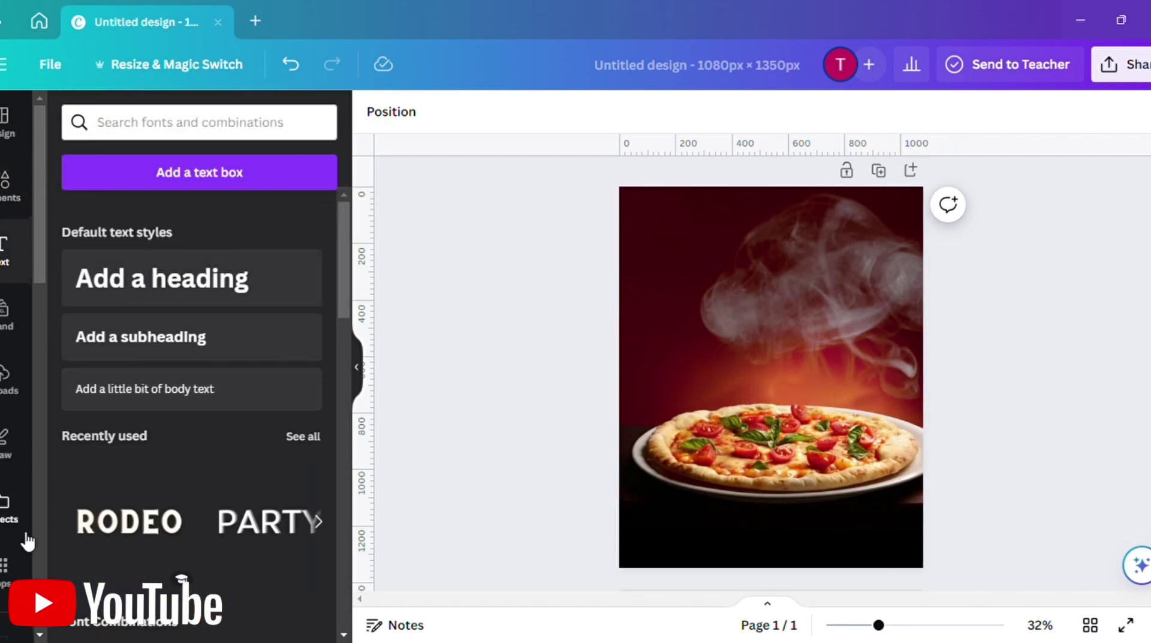
left_click(192, 300)
type("hot")
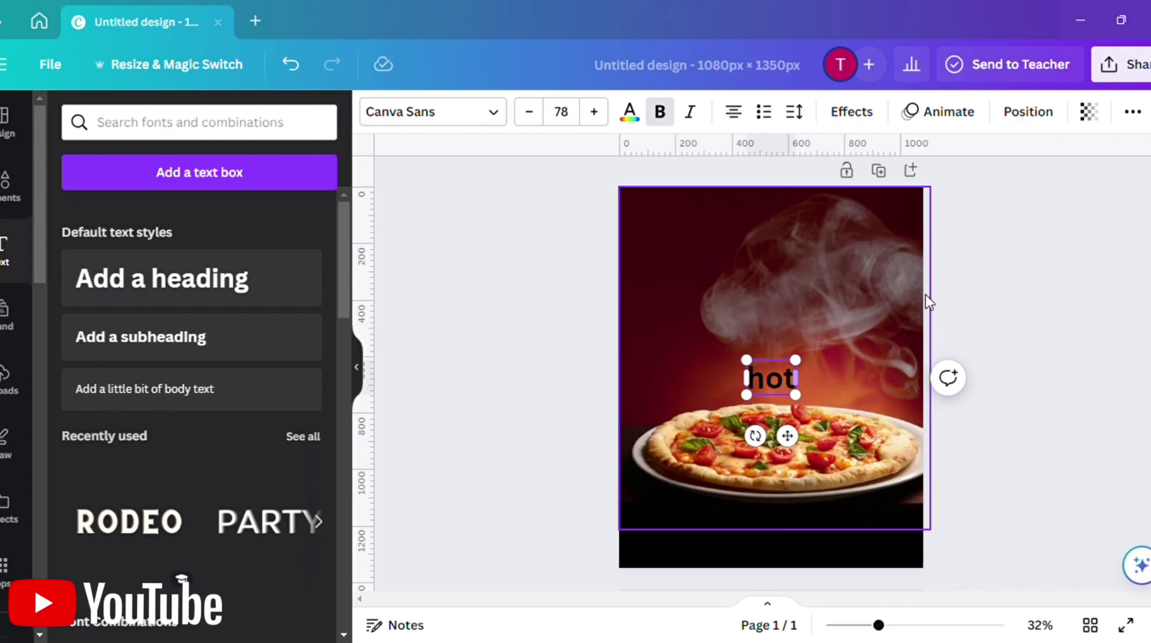
left_click(1134, 112)
left_click(1050, 155)
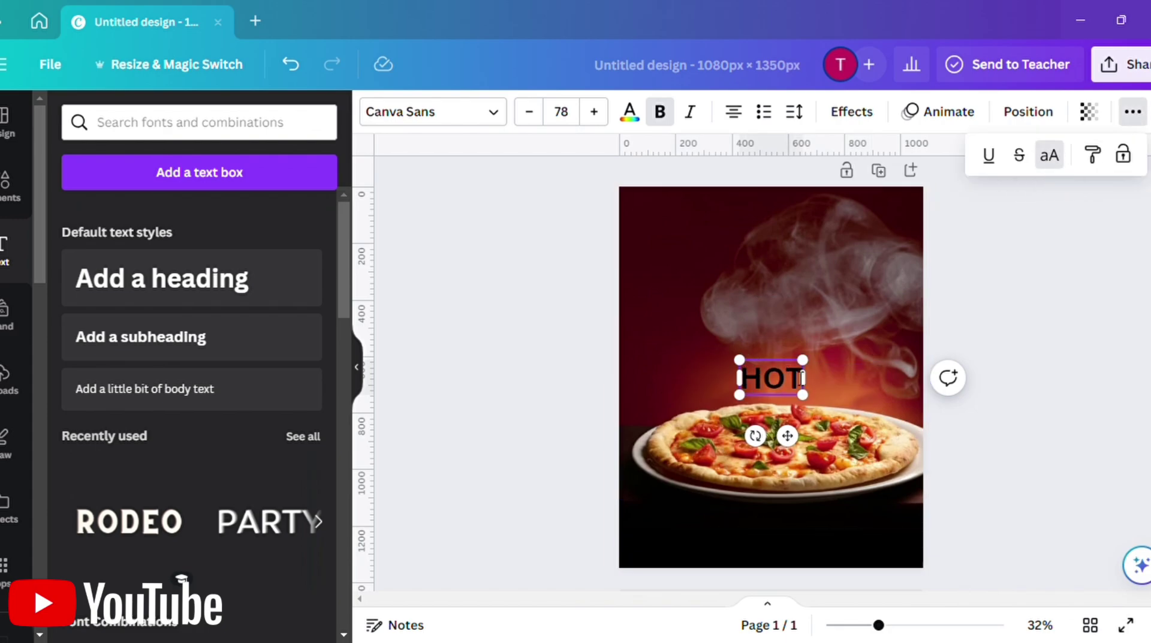
- Enlarge the HOT heading to about size 316 and move it to the upper edge of the poster
left_click_drag(803, 360, 996, 252)
left_click_drag(834, 336, 1069, 411)
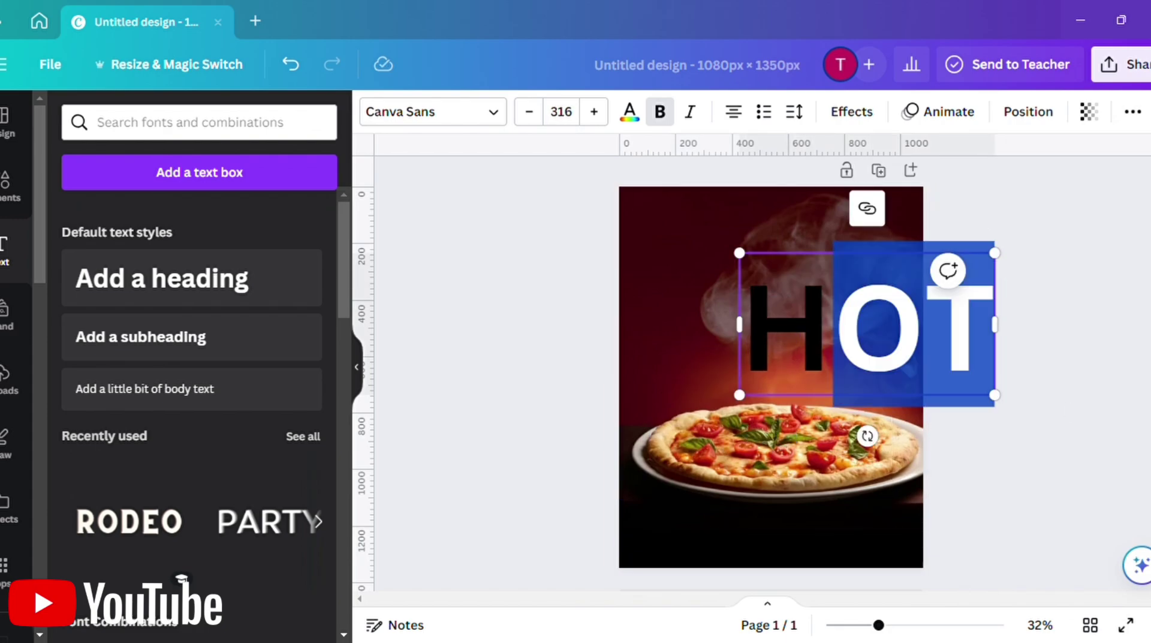
left_click(1121, 442)
left_click_drag(769, 329, 735, 308)
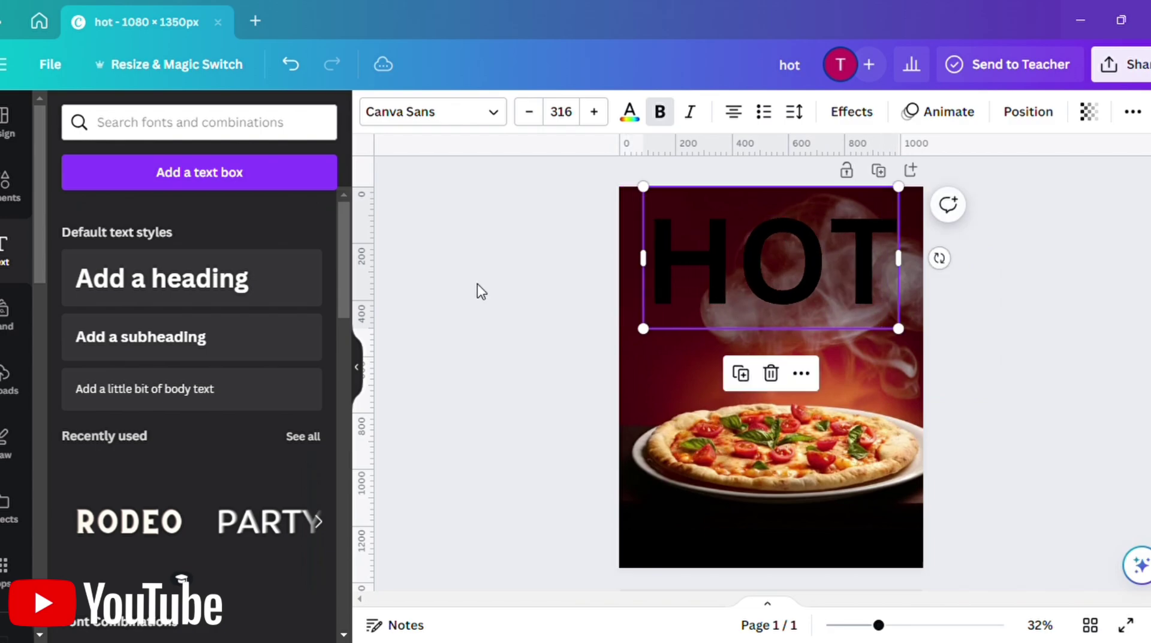
- Set the HOT heading in the Zuume Rough Bold font and colour it white
left_click(432, 112)
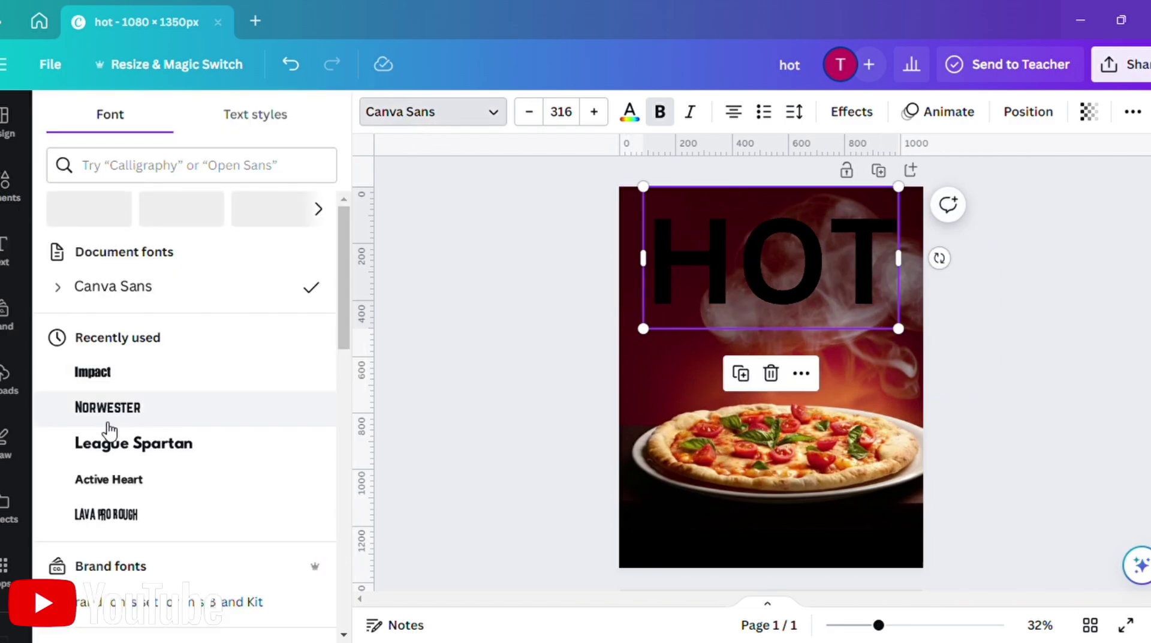
left_click(169, 174)
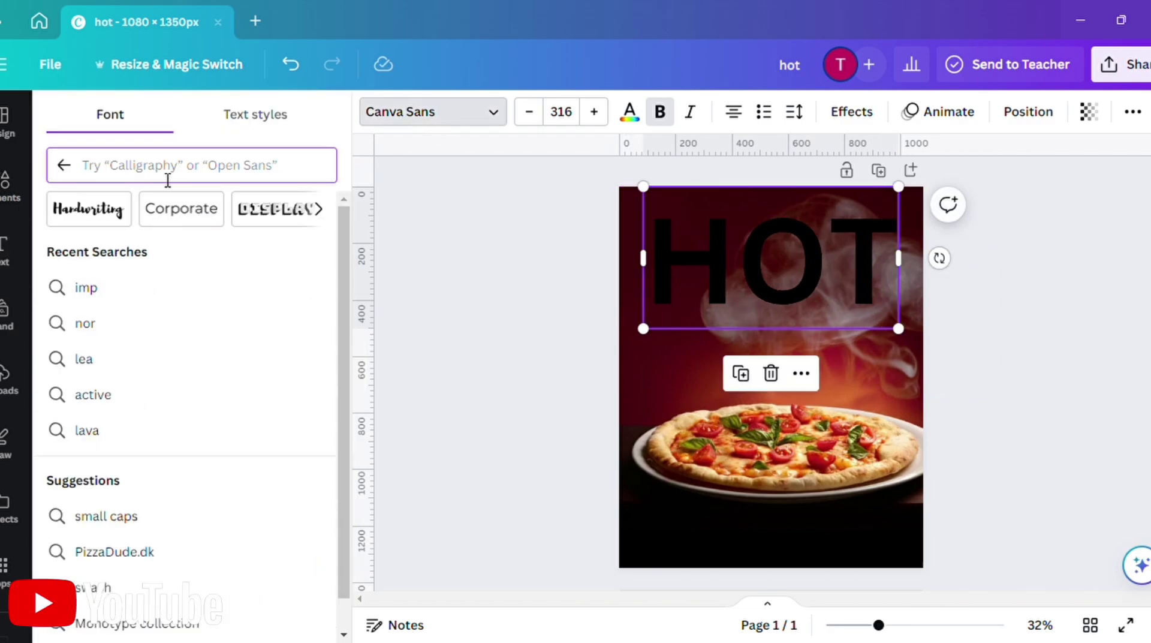
type("zu")
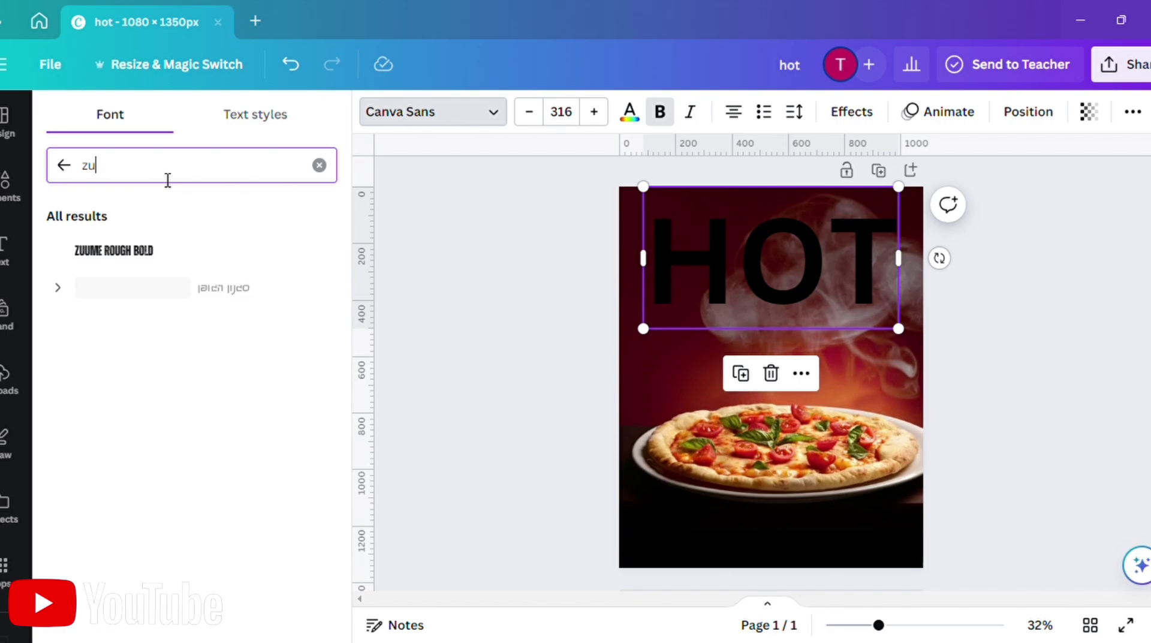
left_click(164, 256)
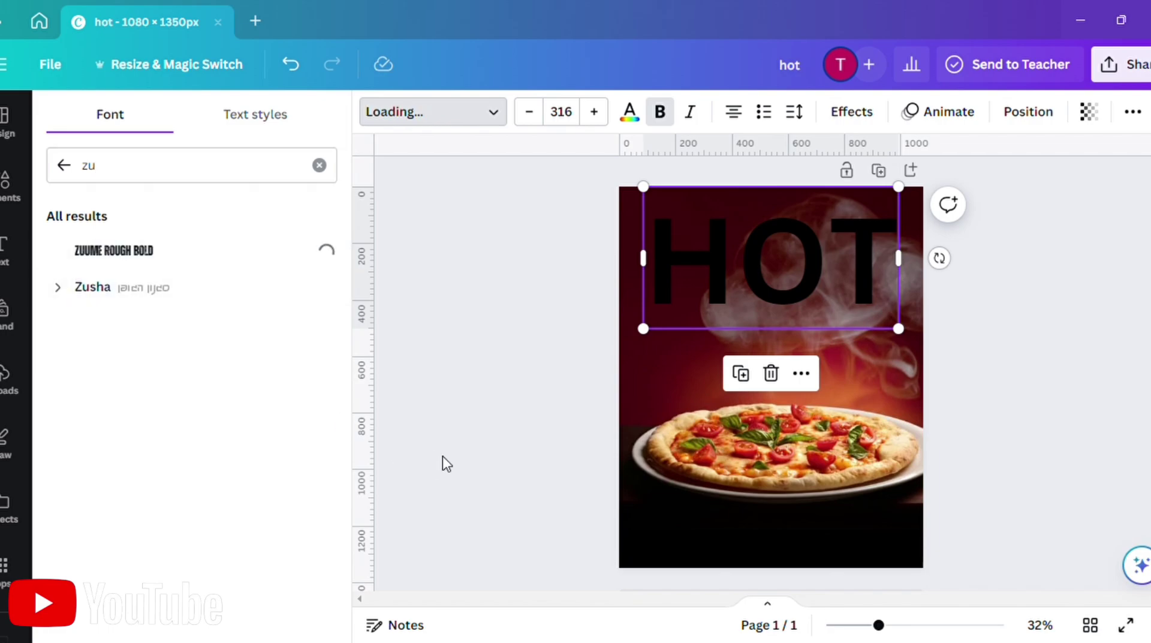
left_click(640, 123)
left_click(303, 528)
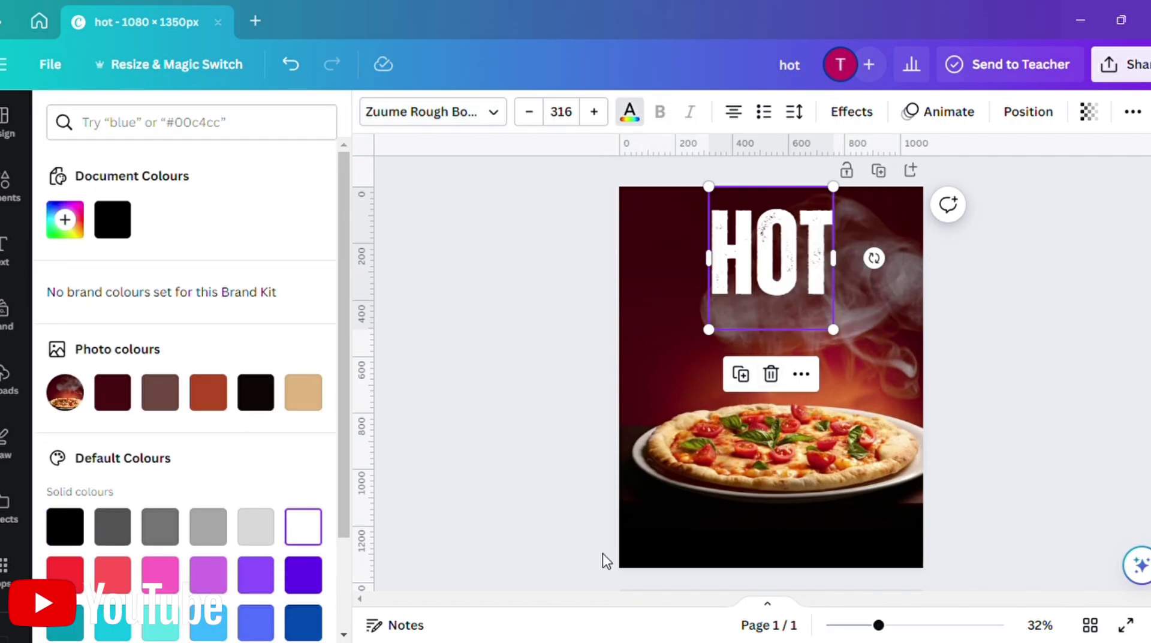
- Shift the HOT heading, place a duplicate directly below it, and change the duplicate's text to "PIZZA"
left_click_drag(764, 297, 748, 399)
left_click(702, 385)
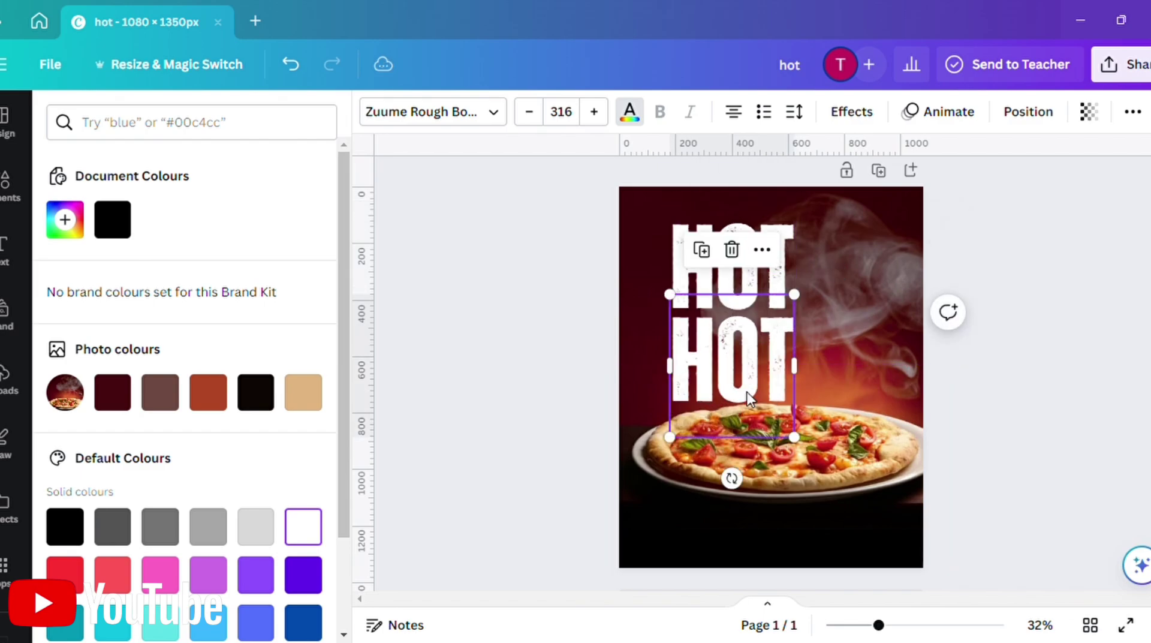
double_click(791, 369)
type("PIZZA")
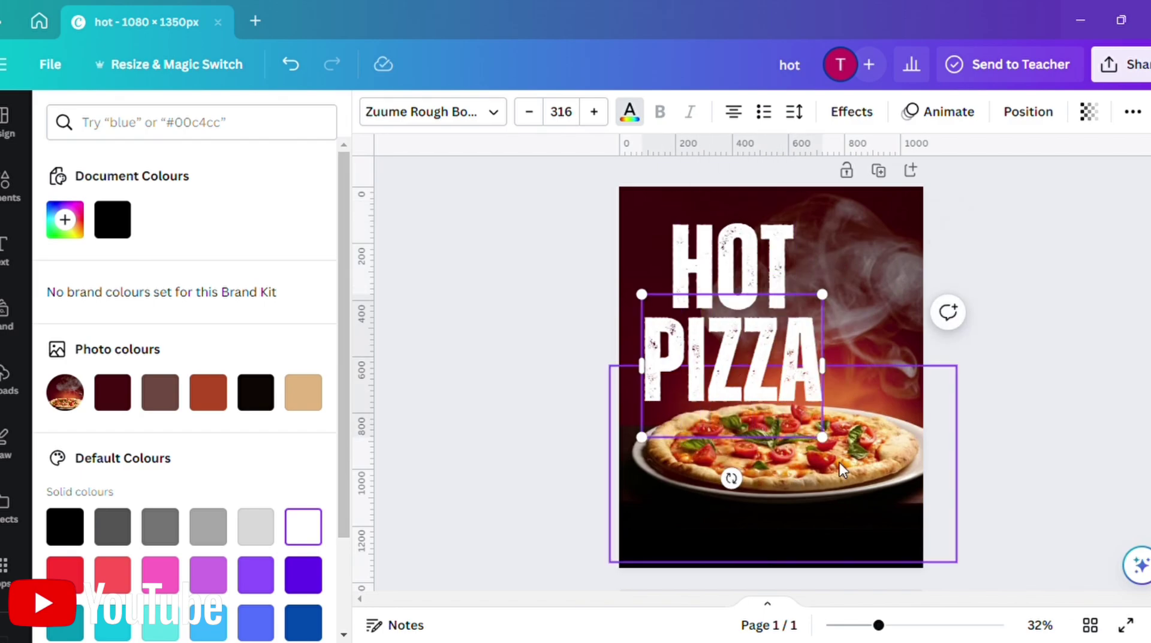
- Enlarge the PIZZA text to about size 406 and align its left edge with HOT, close beneath it
left_click_drag(822, 438, 873, 477)
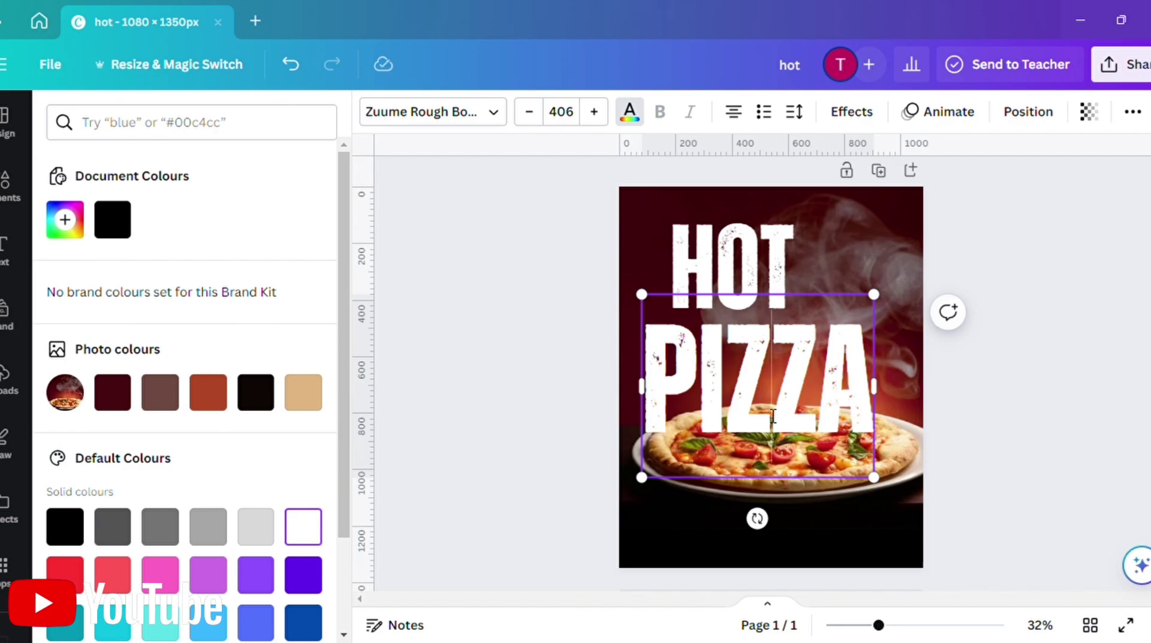
left_click_drag(774, 416, 817, 407)
left_click(967, 379)
left_click_drag(839, 368, 867, 355)
left_click(710, 244)
left_click_drag(710, 244, 720, 247)
left_click(805, 376)
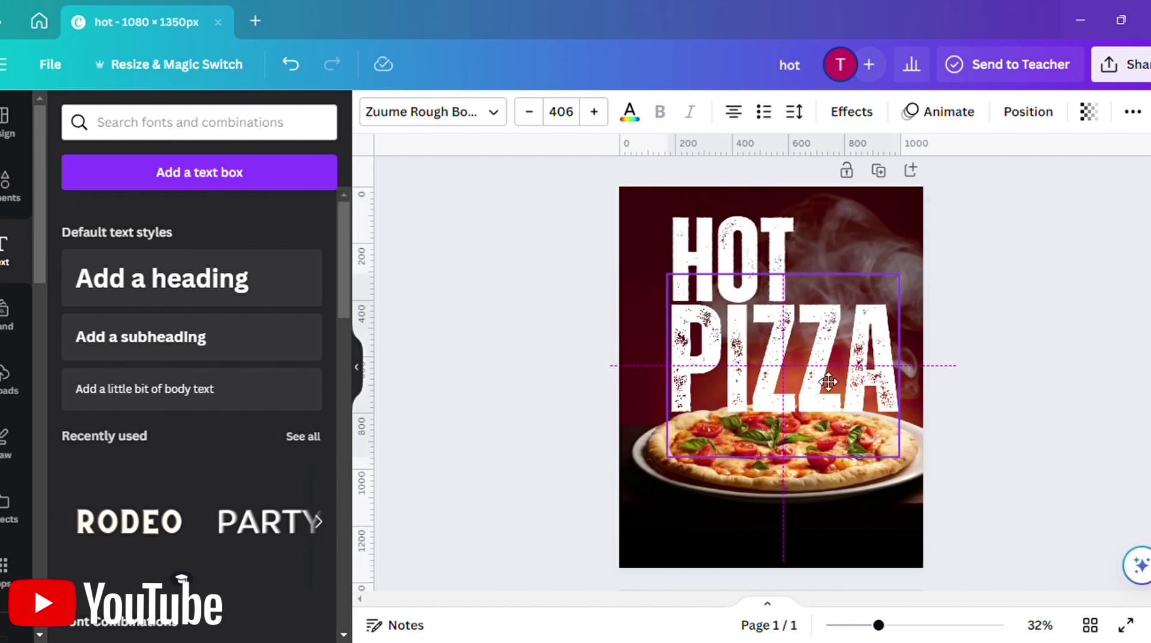
- Reduce the PIZZA text to about size 371 and nudge it up beneath HOT
left_click_drag(910, 468, 889, 453)
left_click_drag(836, 426, 837, 436)
key("Up")
key("Up")
key("Up")
key("Up")
key("Up")
key("Up")
key("Up")
key("Up")
key("Up")
key("Up")
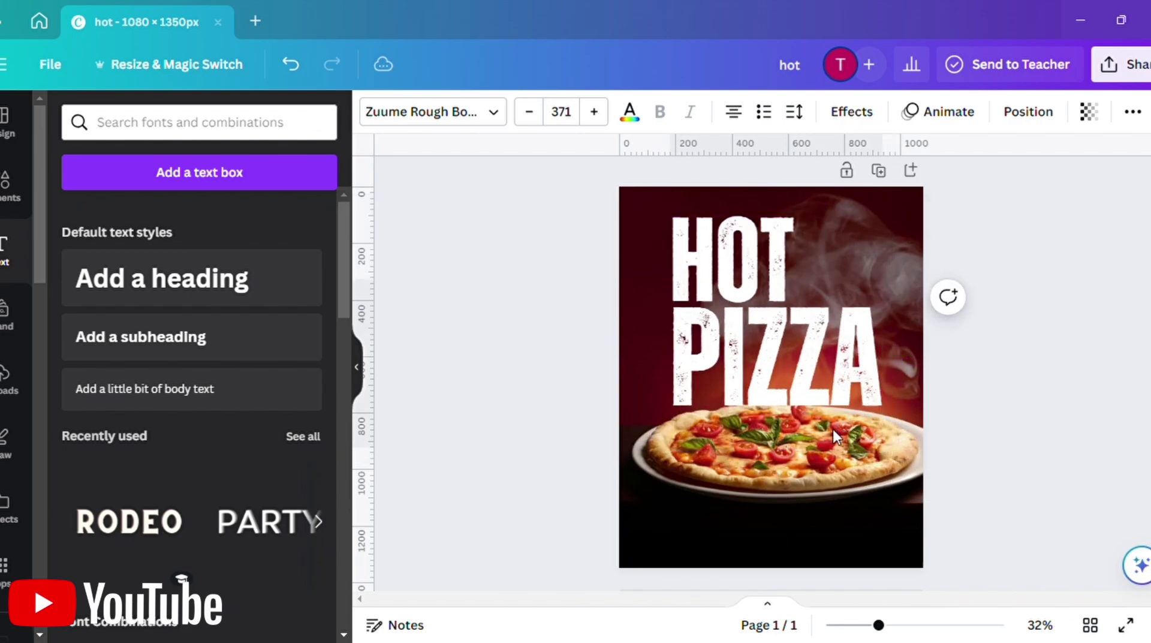
- Shrink the PIZZA text slightly more so it sits just above the pizza in the photo
left_click(831, 400)
left_click_drag(882, 447, 882, 457)
left_click(958, 406)
left_click(199, 122)
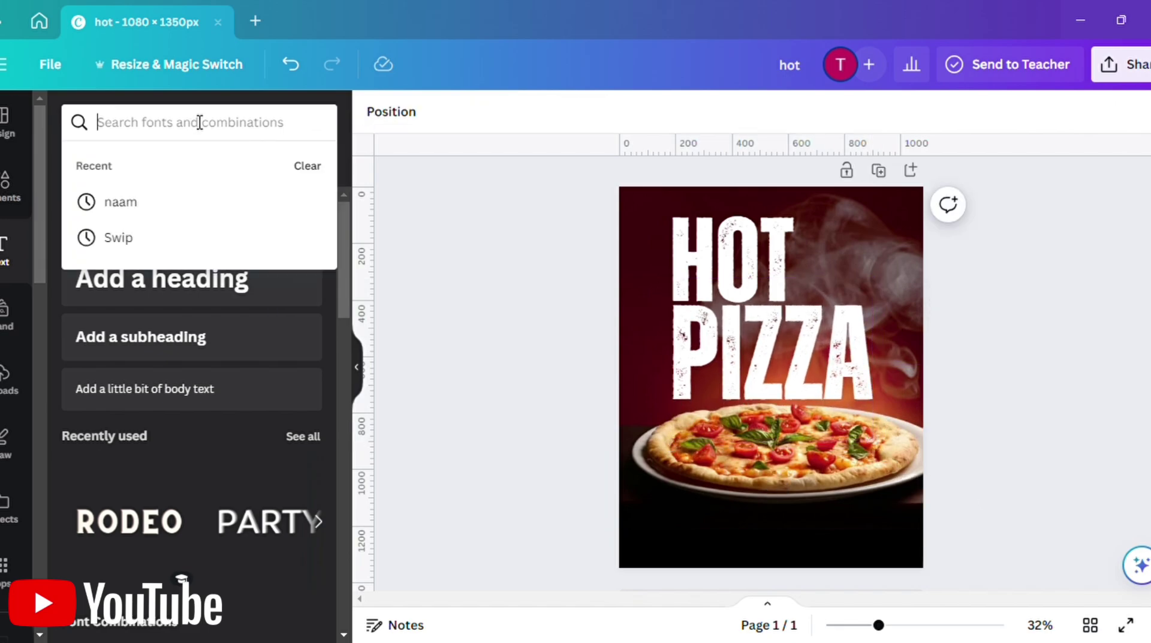
type("res")
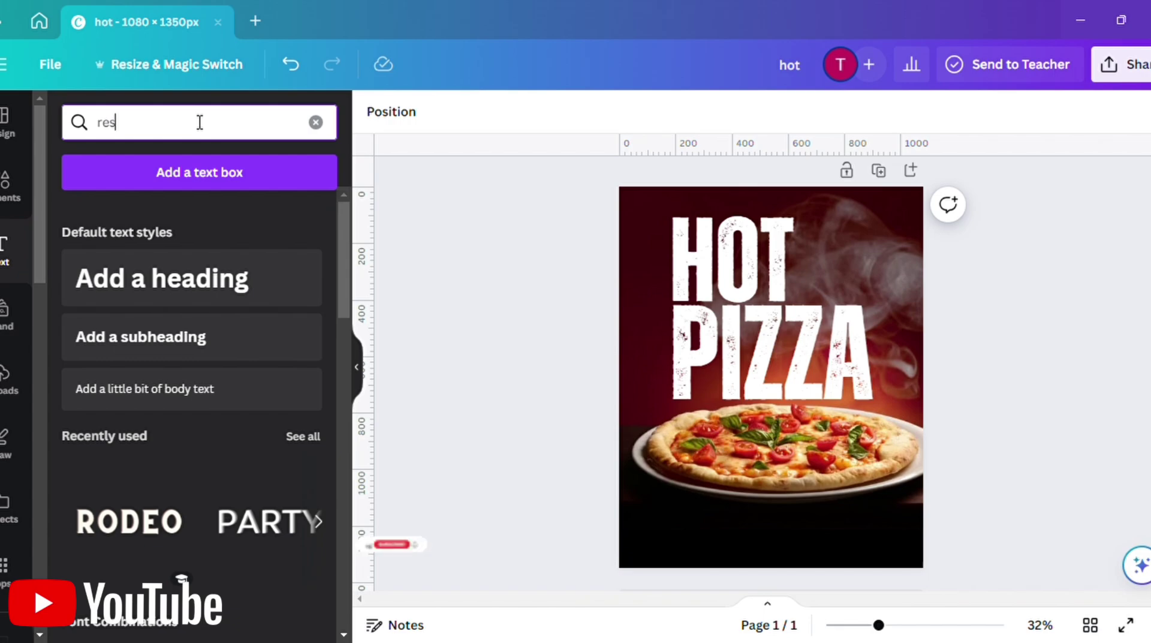
key("BackSpace")
key("BackSpace")
key("BackSpace")
type("pizza lo")
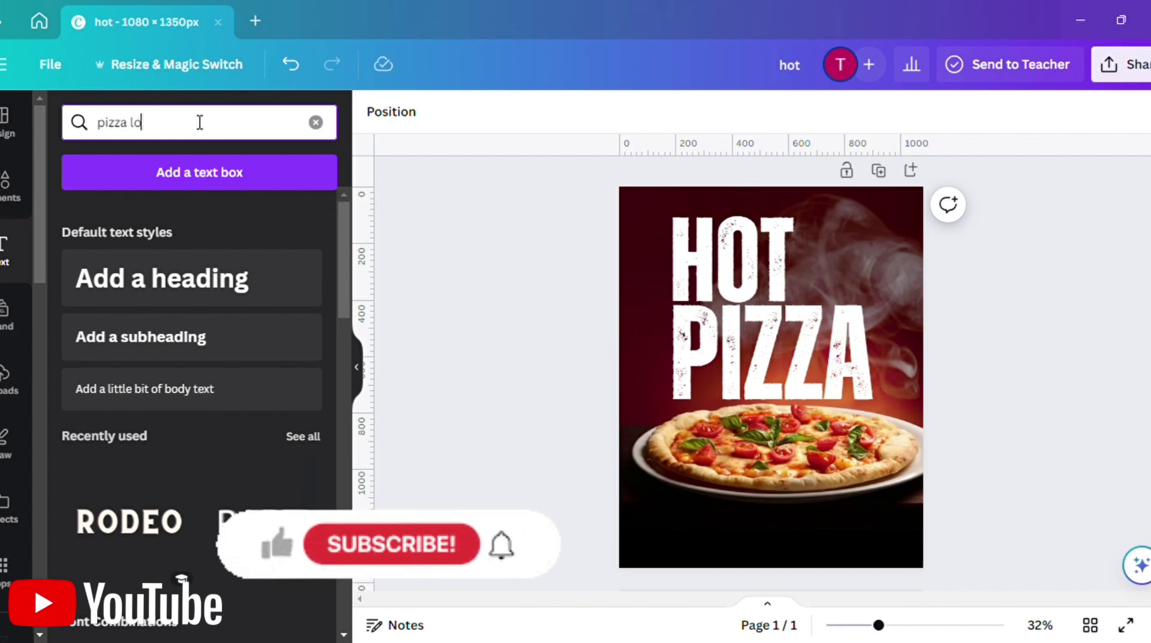
type("go")
key("Return")
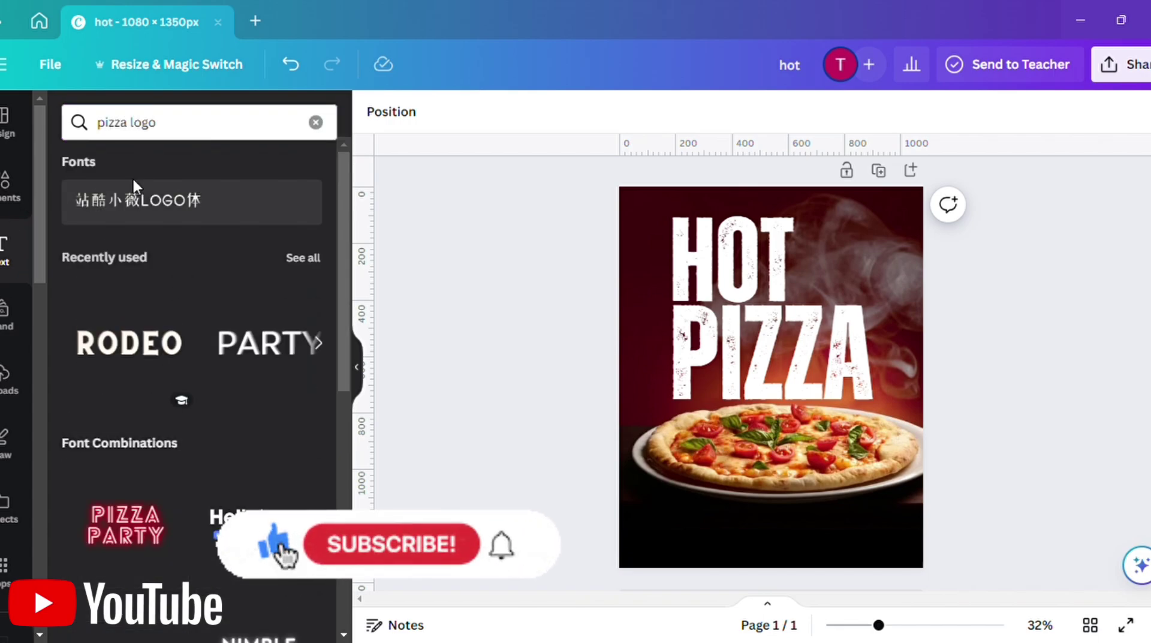
- Search the graphic elements for "pizza logo"
left_click(6, 183)
left_click(211, 123)
key("BackSpace")
key("BackSpace")
key("BackSpace")
key("BackSpace")
key("BackSpace")
key("BackSpace")
key("BackSpace")
key("BackSpace")
key("BackSpace")
key("BackSpace")
key("BackSpace")
key("BackSpace")
key("BackSpace")
key("BackSpace")
type("pizza")
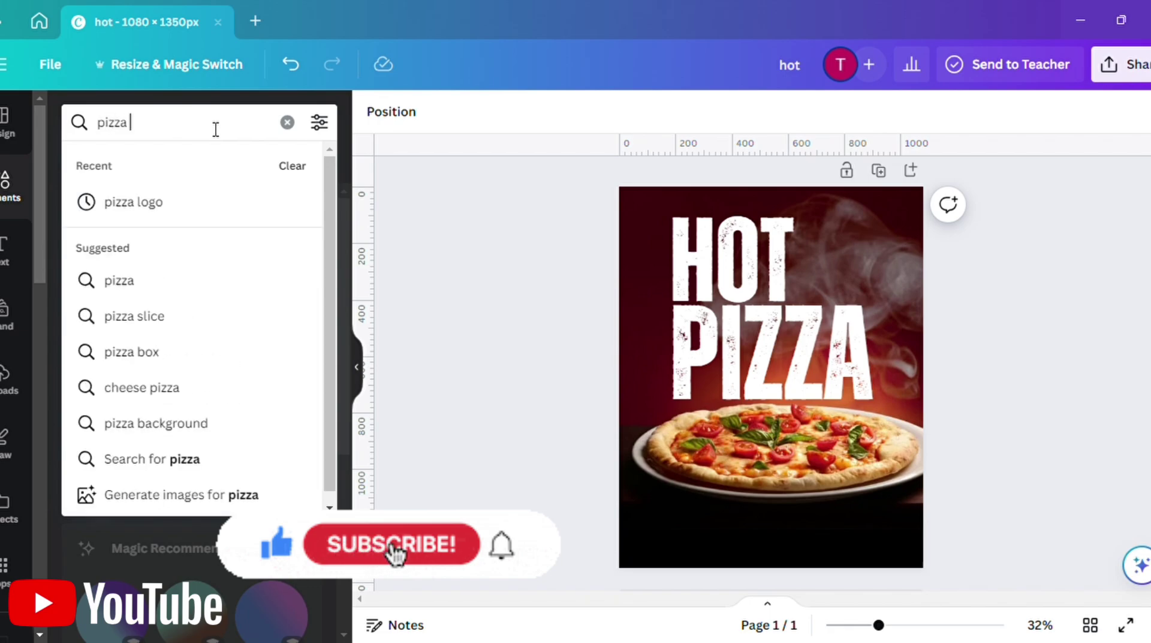
left_click(209, 201)
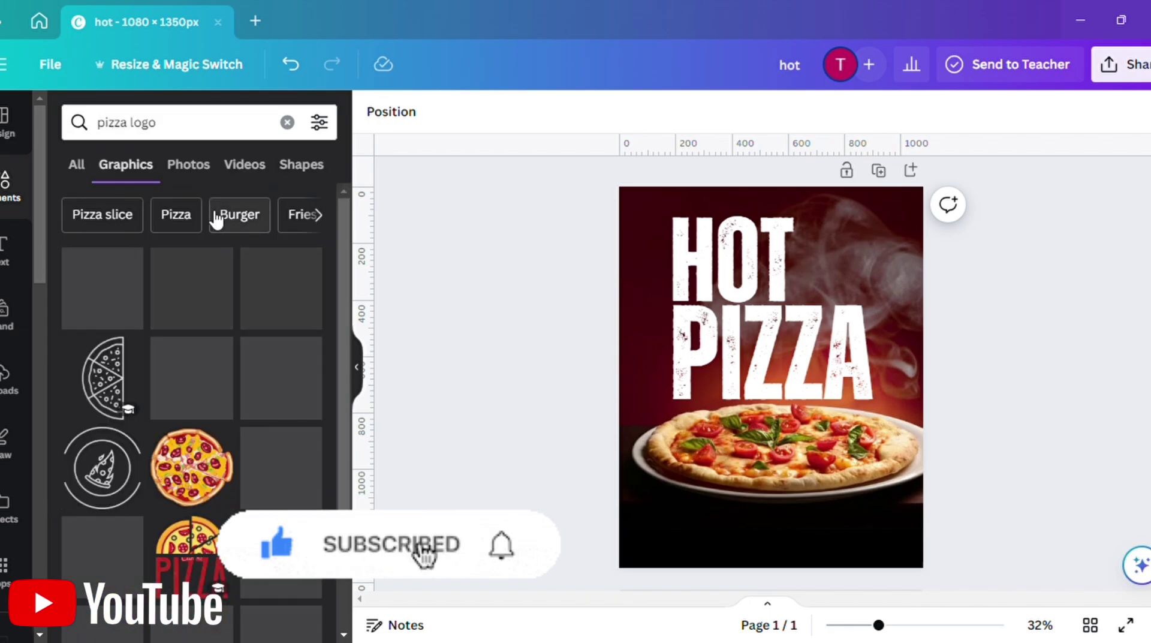
- Add the winking chef holding a pizza and place him beside HOT, overlapping the end of the headline
left_click(205, 314)
left_click_drag(775, 384, 842, 369)
left_click_drag(837, 321, 831, 316)
left_click(996, 346)
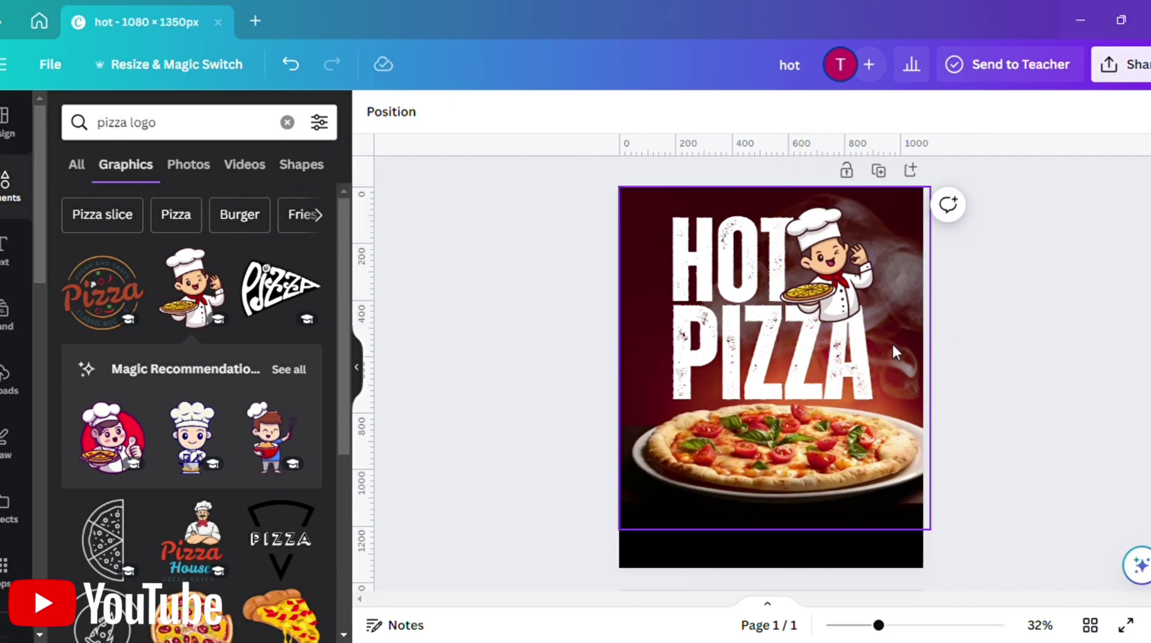
- Search the photo elements for "tomatoes" and add the round cut tomato slice to the poster
left_click(205, 122)
key("ctrl+a")
key("BackSpace")
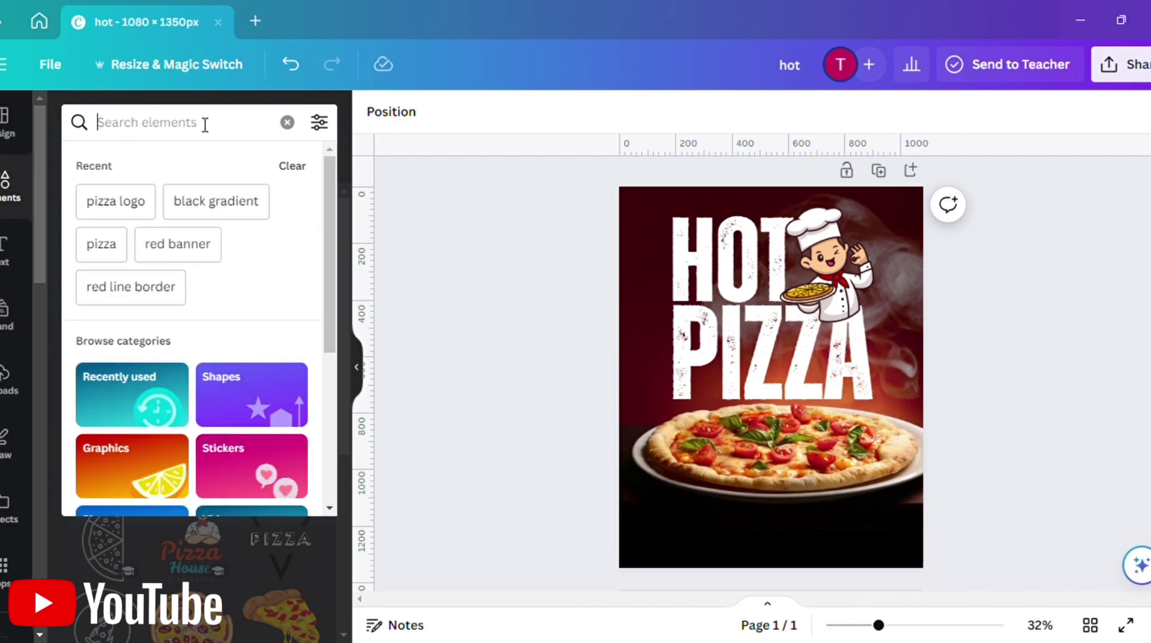
type("tomatoes")
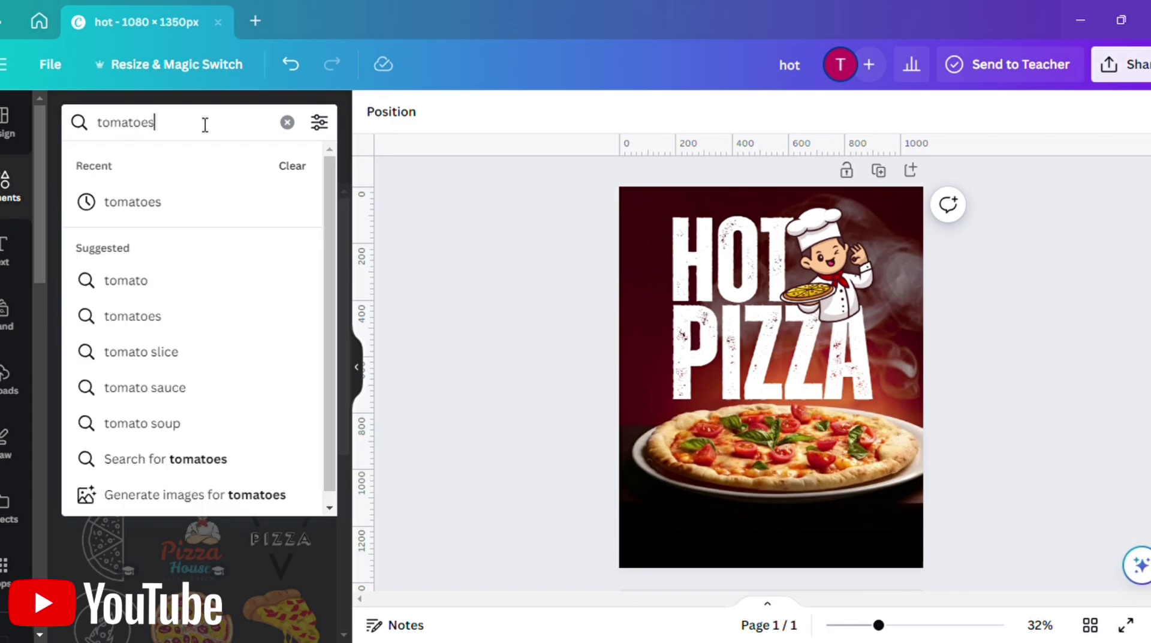
key("Return")
left_click(185, 170)
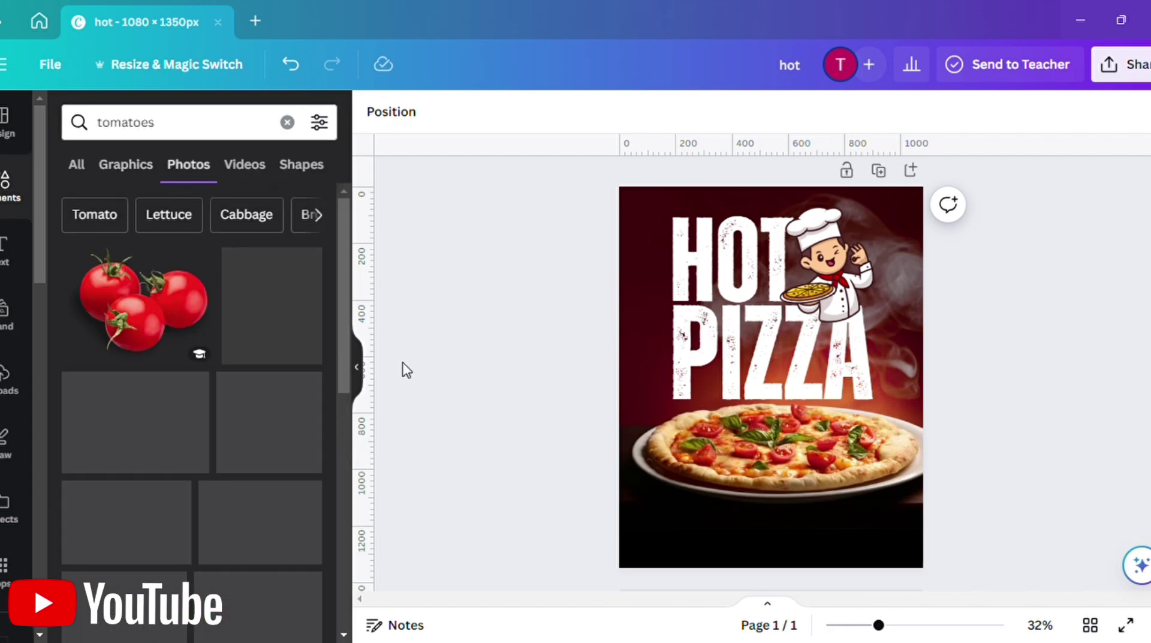
left_click(263, 249)
- Shrink the tomato slice and place it at the chef's lower right, over the last letter of PIZZA
left_click_drag(650, 495, 853, 319)
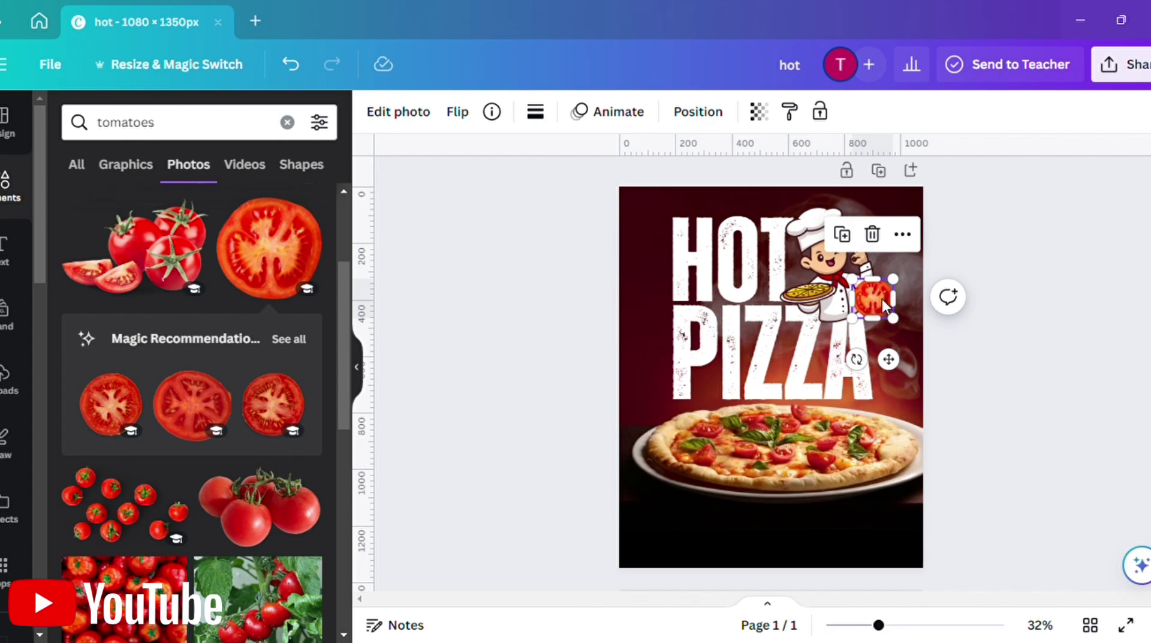
left_click_drag(878, 299, 881, 324)
left_click(1017, 380)
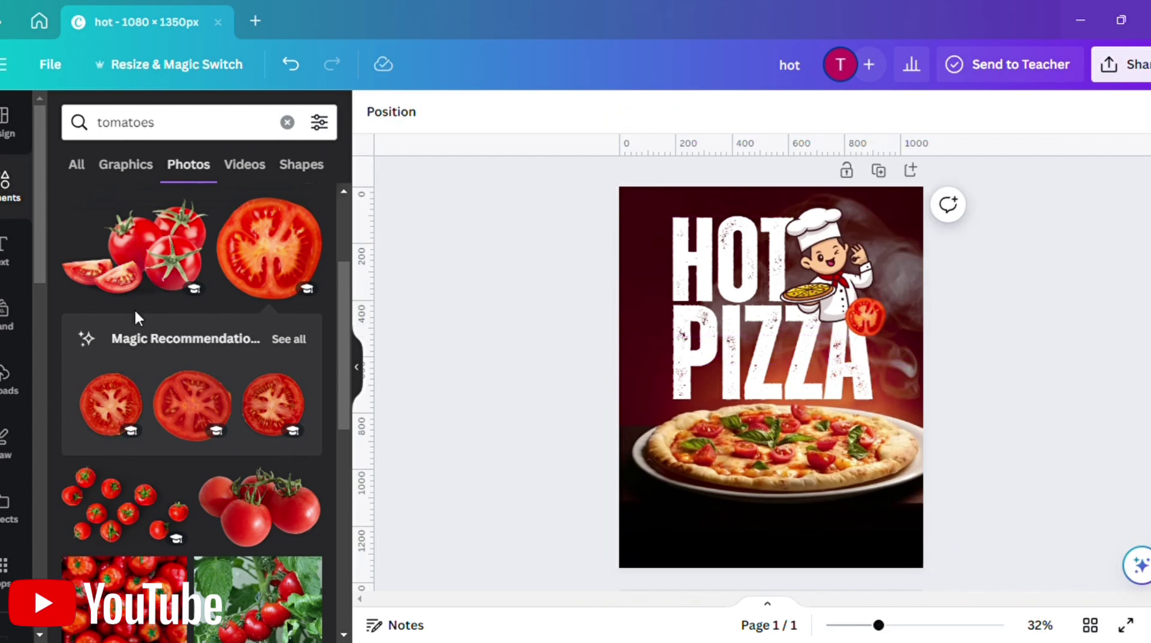
- Add the single whole tomato with the green star-shaped stem, shrink it and move it over the lower part of PIZZA's first letter
scroll(231, 436, "down", 10)
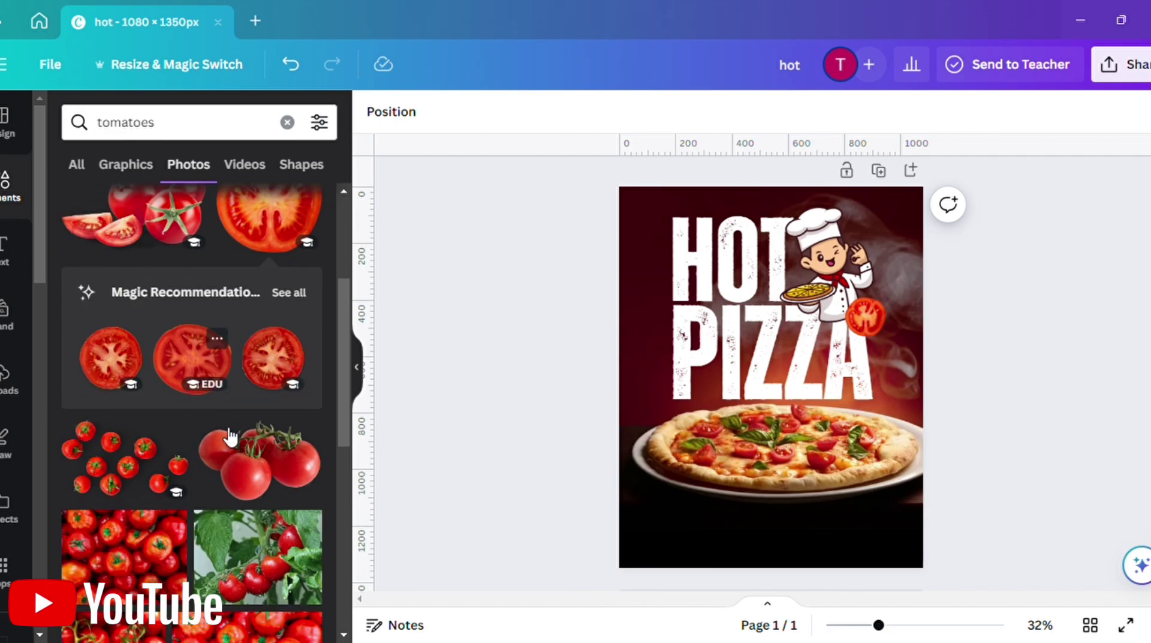
scroll(231, 436, "down", 10)
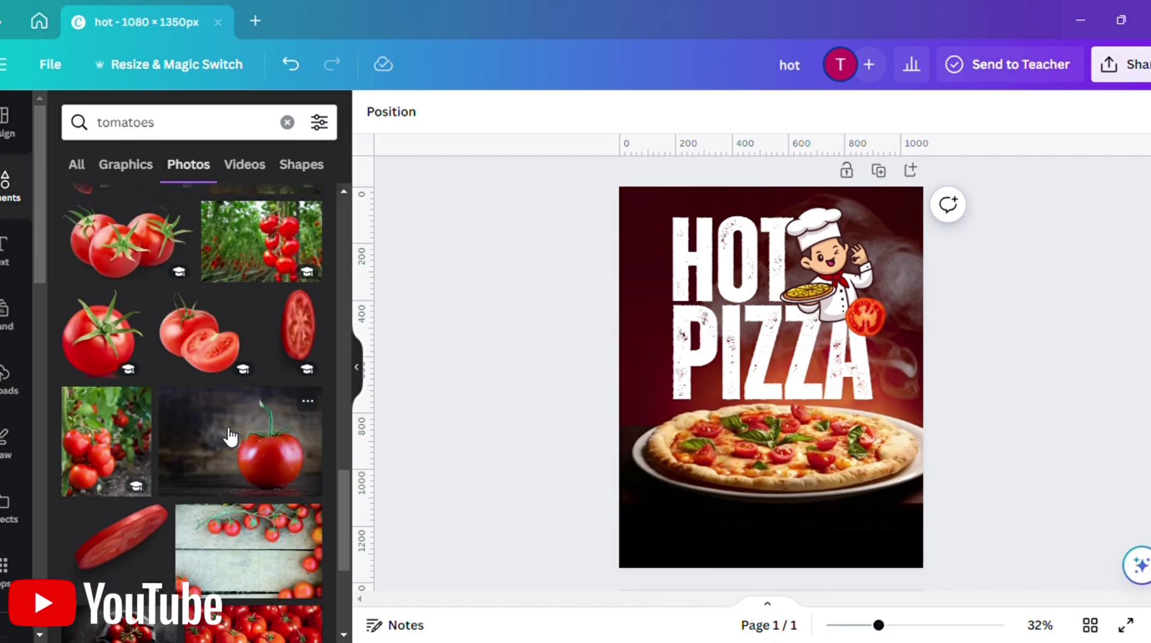
left_click(128, 327)
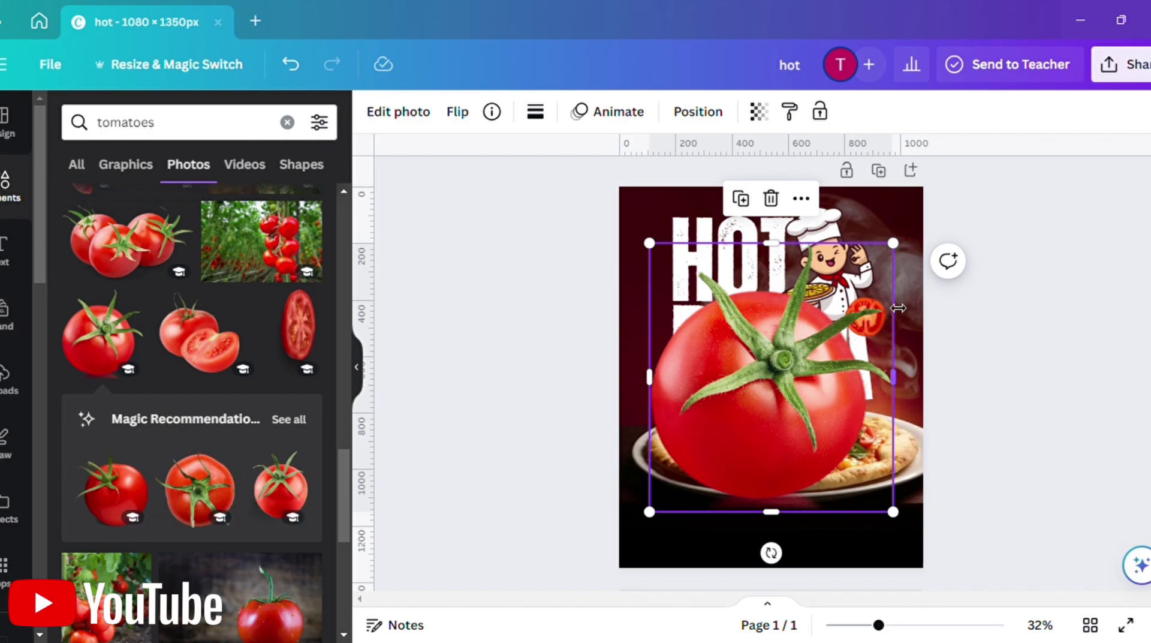
left_click_drag(894, 243, 720, 437)
left_click_drag(692, 493, 689, 414)
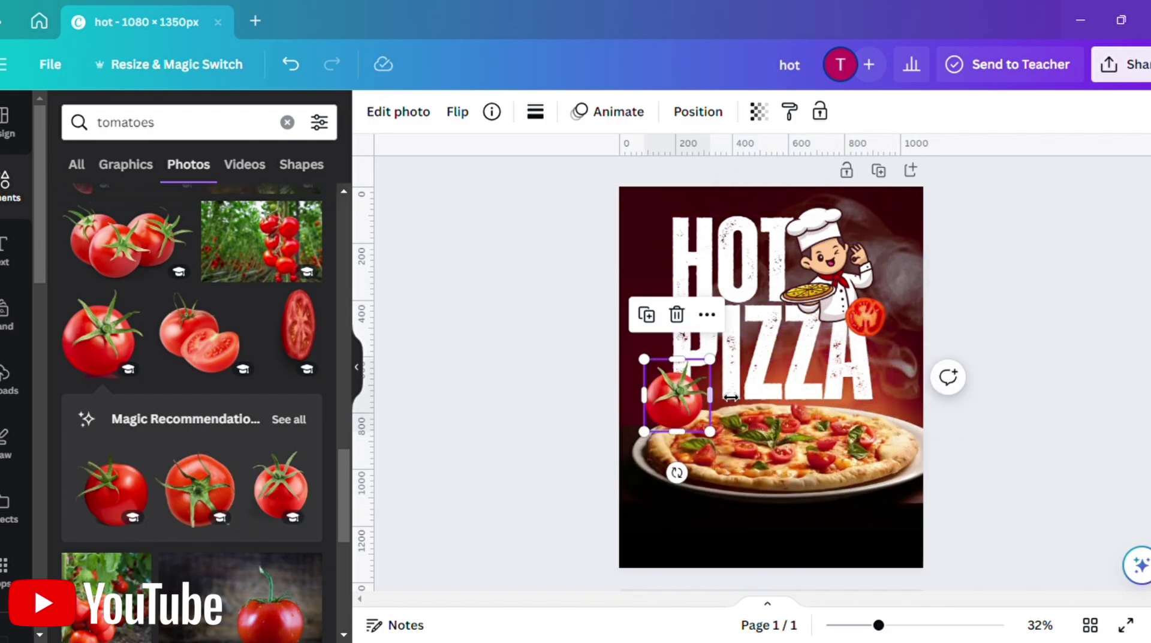
- Shrink the whole tomato a little more and settle it against the lower left of the P in PIZZA
left_click_drag(718, 374, 695, 350)
left_click(595, 393)
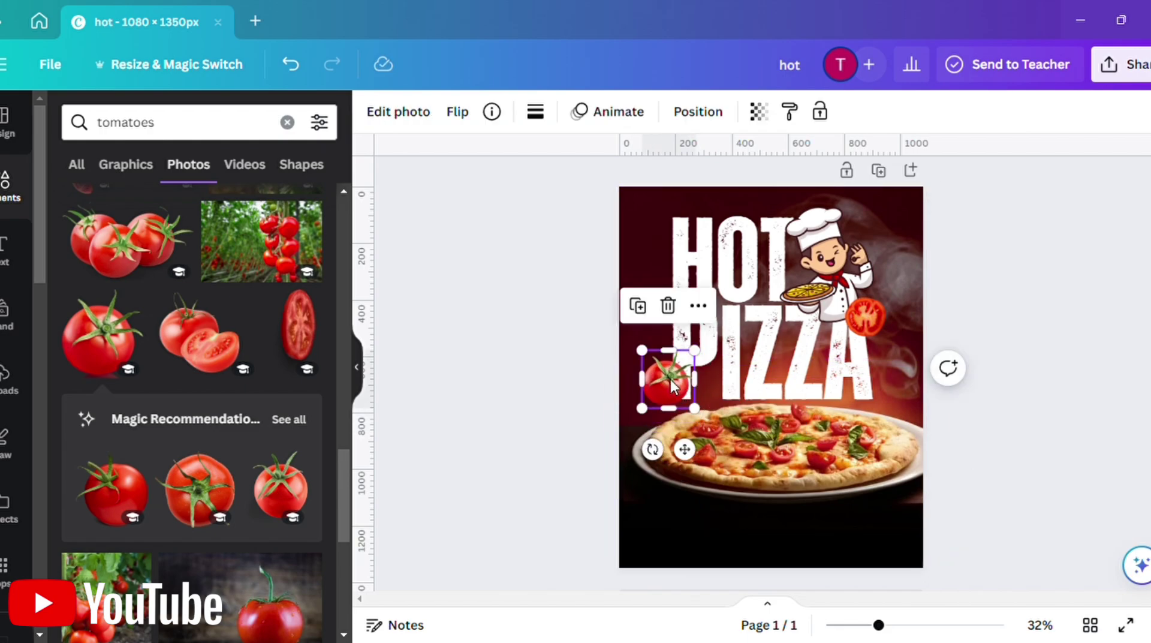
left_click(680, 389)
left_click_drag(663, 388, 663, 399)
left_click(583, 369)
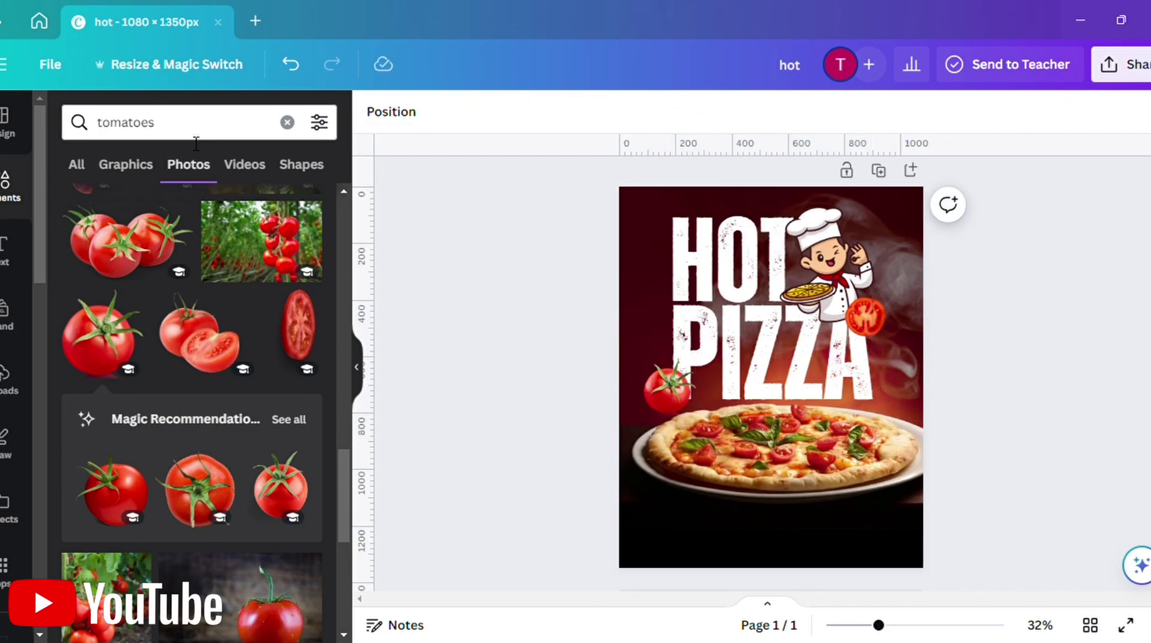
- Add the oval tomato slice, rotate it diagonally and move it partly off the poster's left edge
left_click(298, 327)
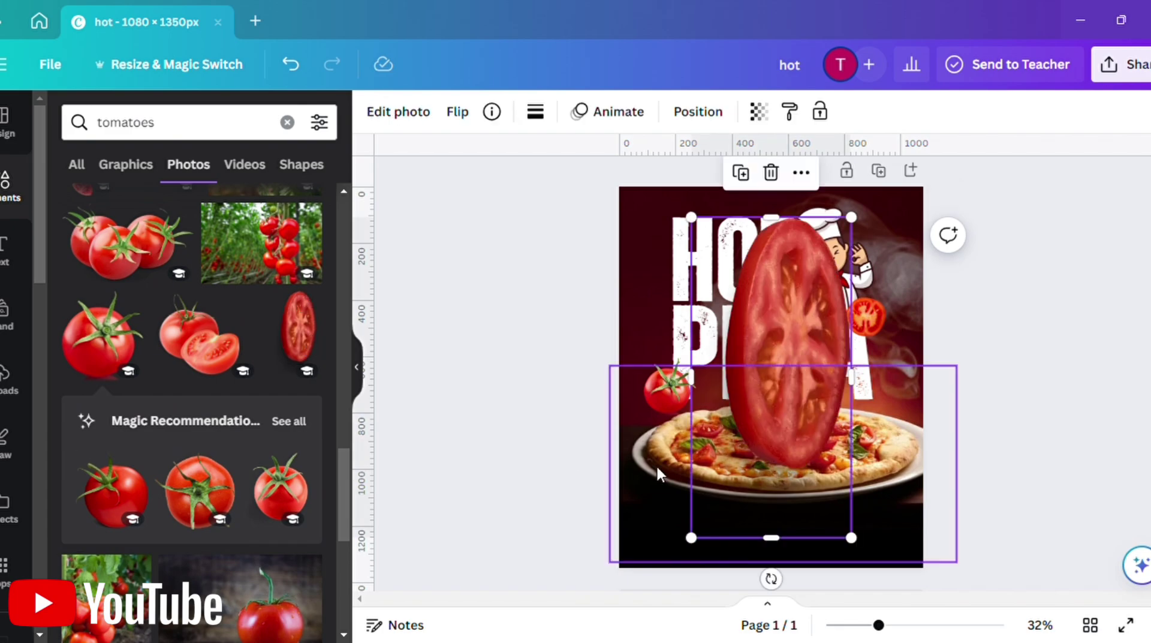
left_click_drag(771, 579, 848, 560)
left_click_drag(762, 316, 563, 224)
left_click_drag(652, 469, 744, 474)
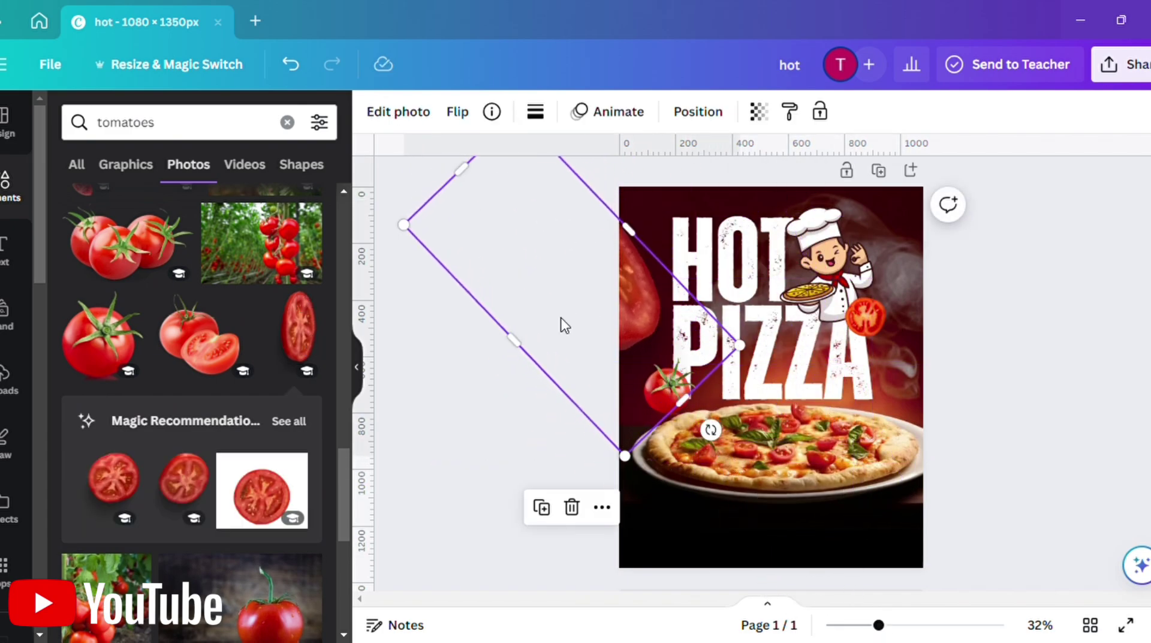
left_click_drag(533, 277, 550, 312)
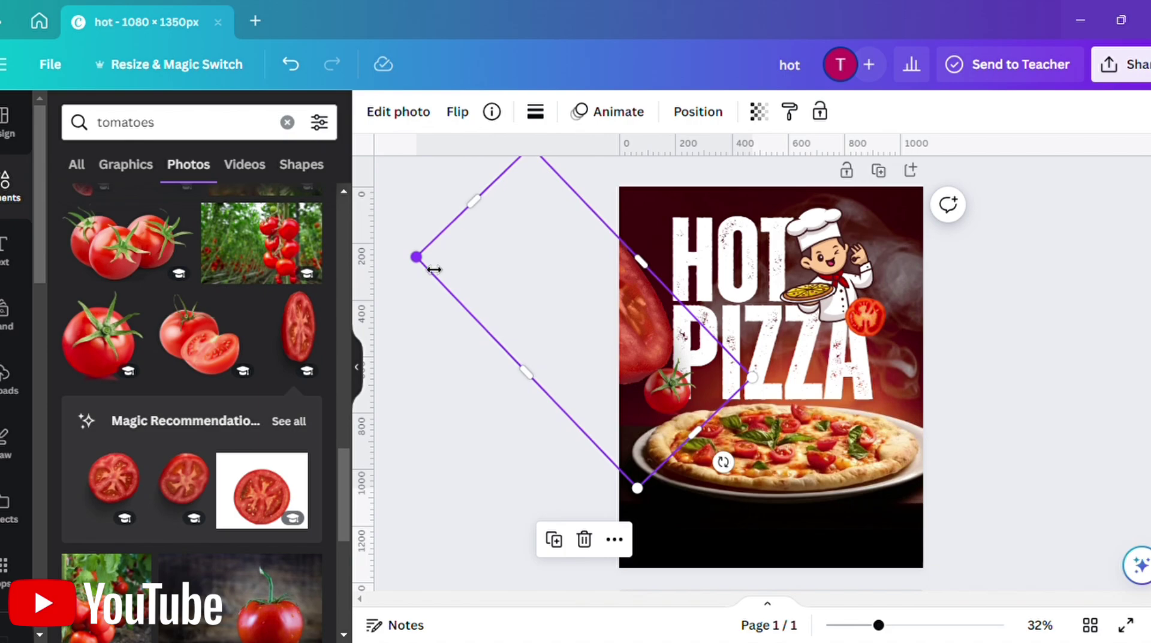
- Shrink the diagonal tomato slice and position it at the poster's left edge, between HOT and the whole tomato
left_click_drag(434, 269, 538, 268)
left_click_drag(522, 319, 534, 309)
left_click_drag(491, 269, 523, 299)
left_click_drag(592, 293, 582, 272)
- Place a second oval tomato slice at the poster's right edge beside PIZZA, tilted the opposite way and cropped by the edge
left_click_drag(510, 262, 855, 356)
left_click(613, 192)
left_click_drag(931, 442, 945, 323)
left_click_drag(873, 361, 929, 333)
left_click(982, 385)
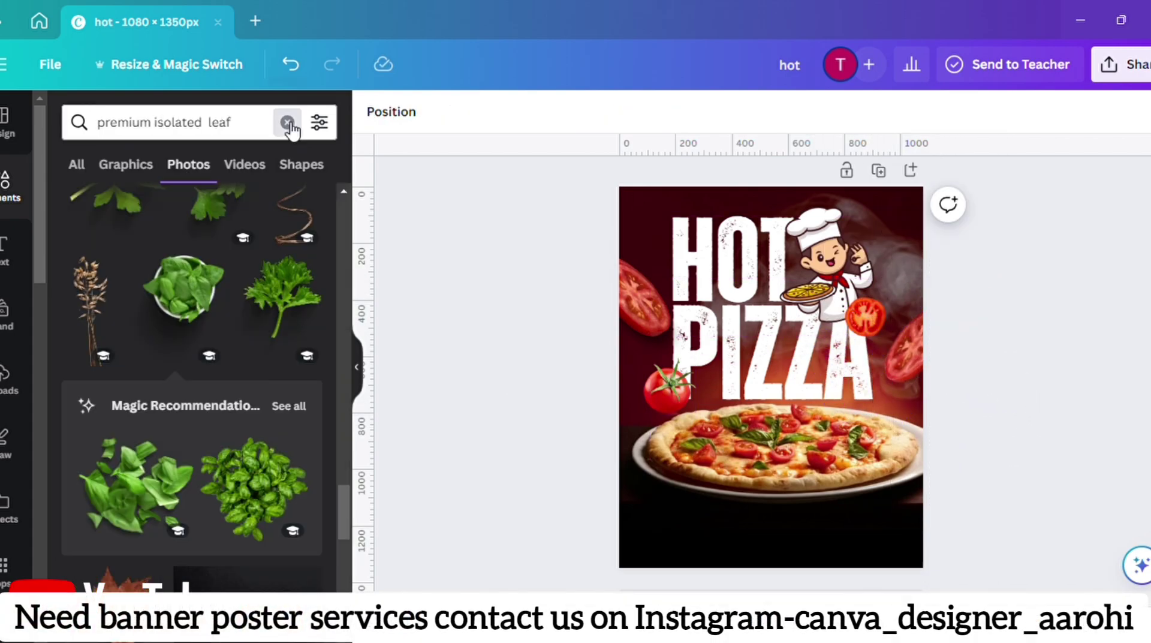
- Replace the element search with "fresh basil leaves"
left_click(288, 123)
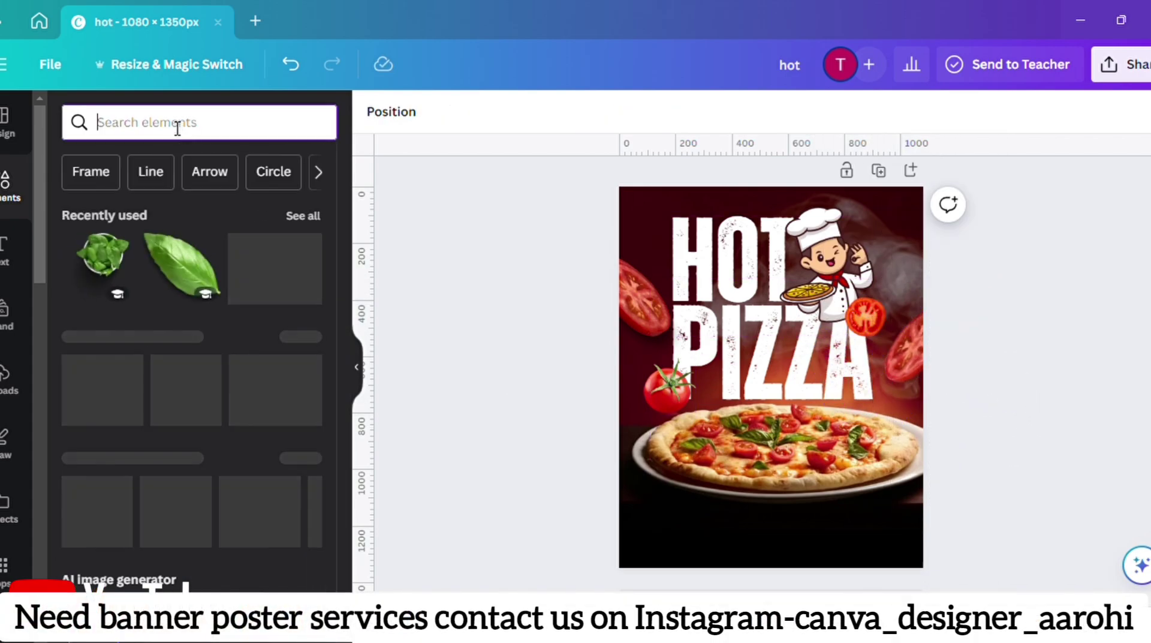
type("fresh")
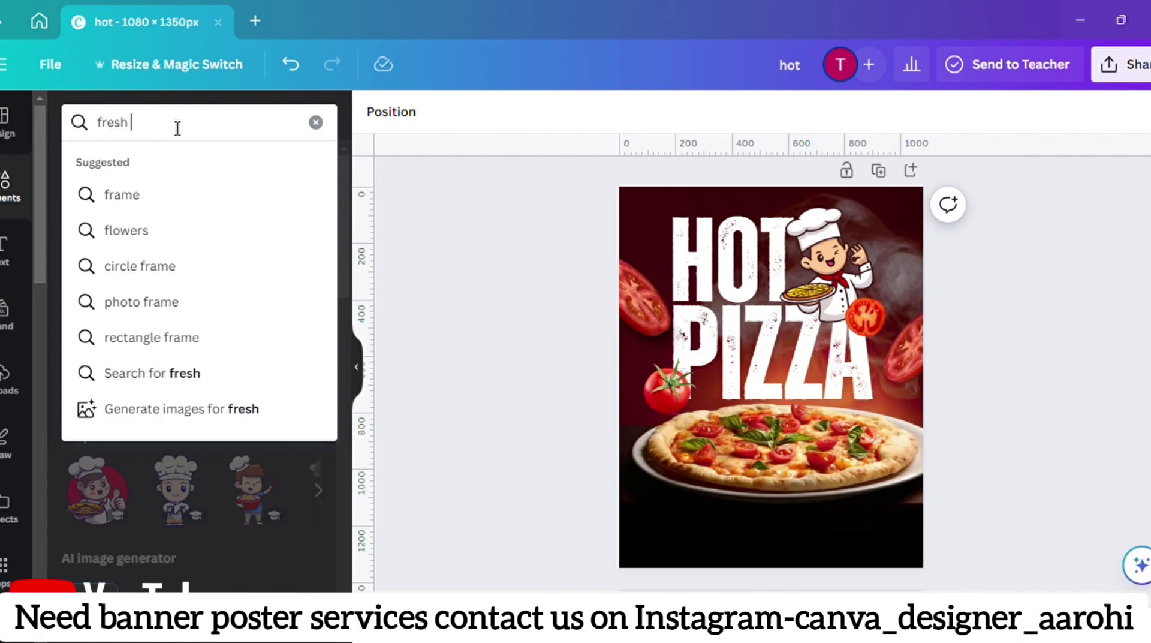
type(" basil l")
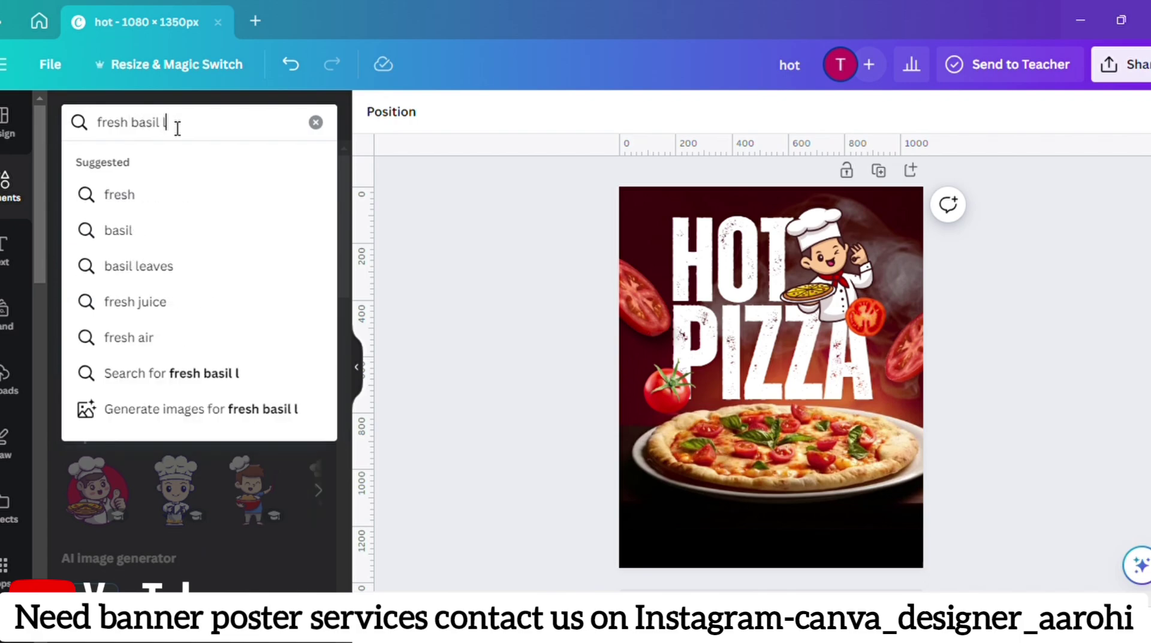
type("eaves")
key("Return")
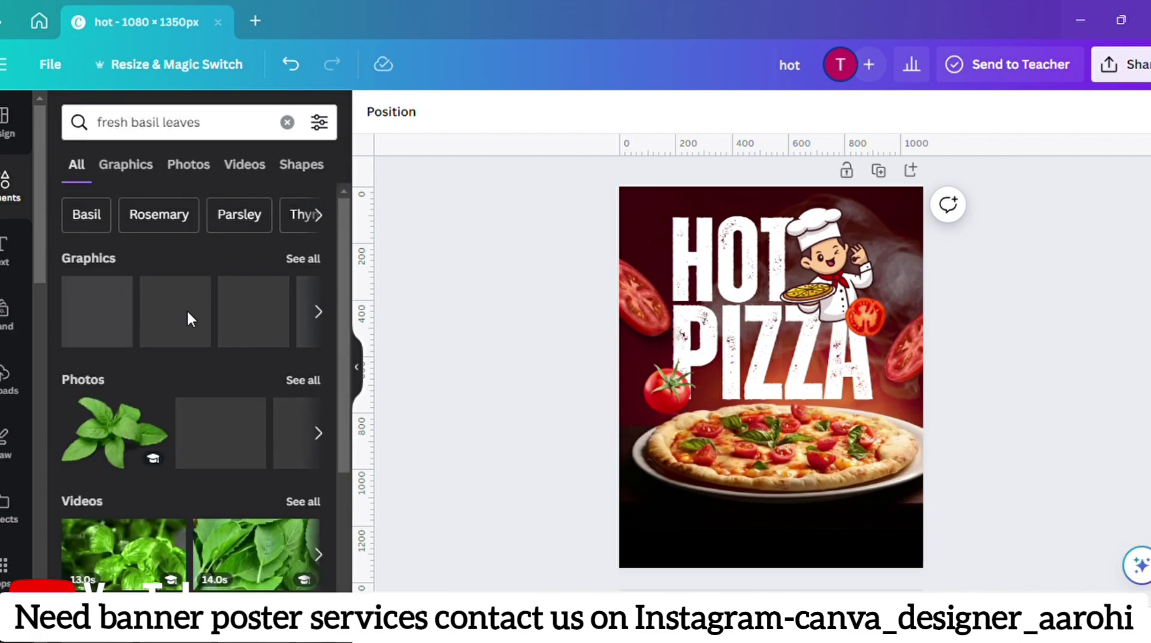
- Add the upright basil leaf cluster from the graphics results, shrink and rotate it, and place it at the chef's pizza plate
left_click(304, 258)
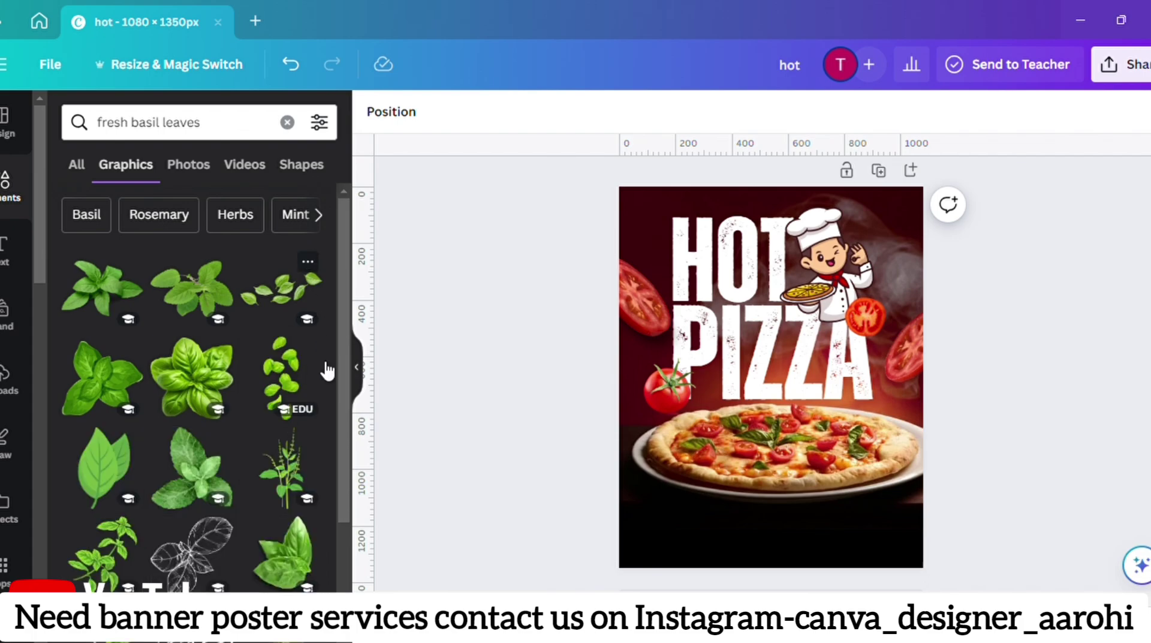
left_click(304, 531)
left_click(292, 546)
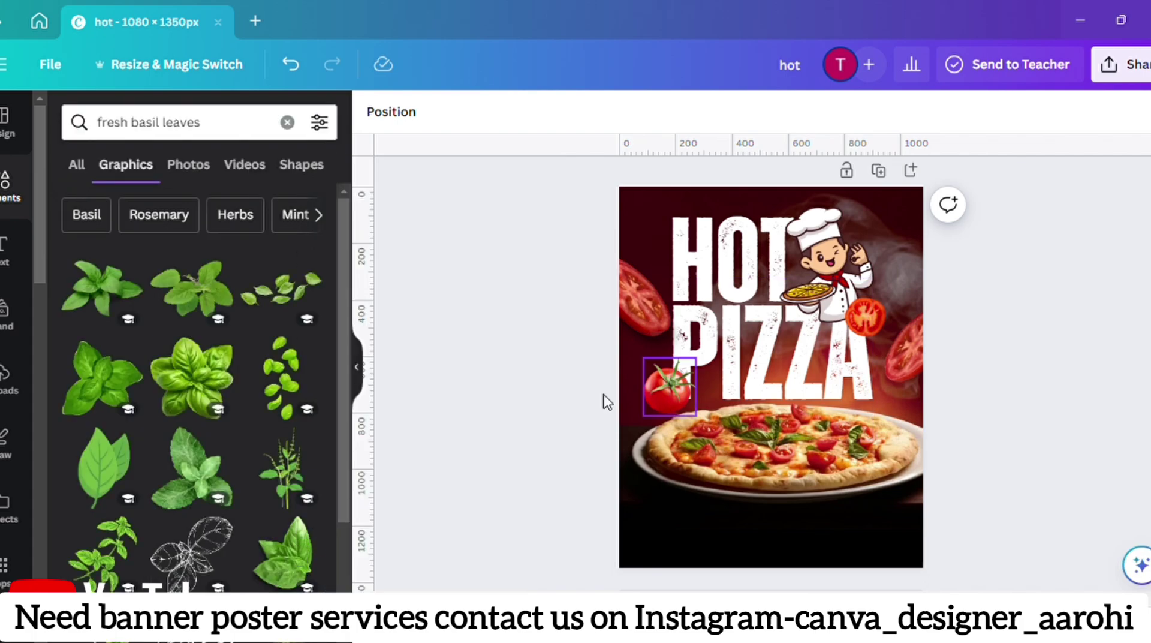
left_click(607, 402)
left_click(282, 549)
left_click_drag(894, 218, 719, 549)
left_click_drag(648, 577, 795, 294)
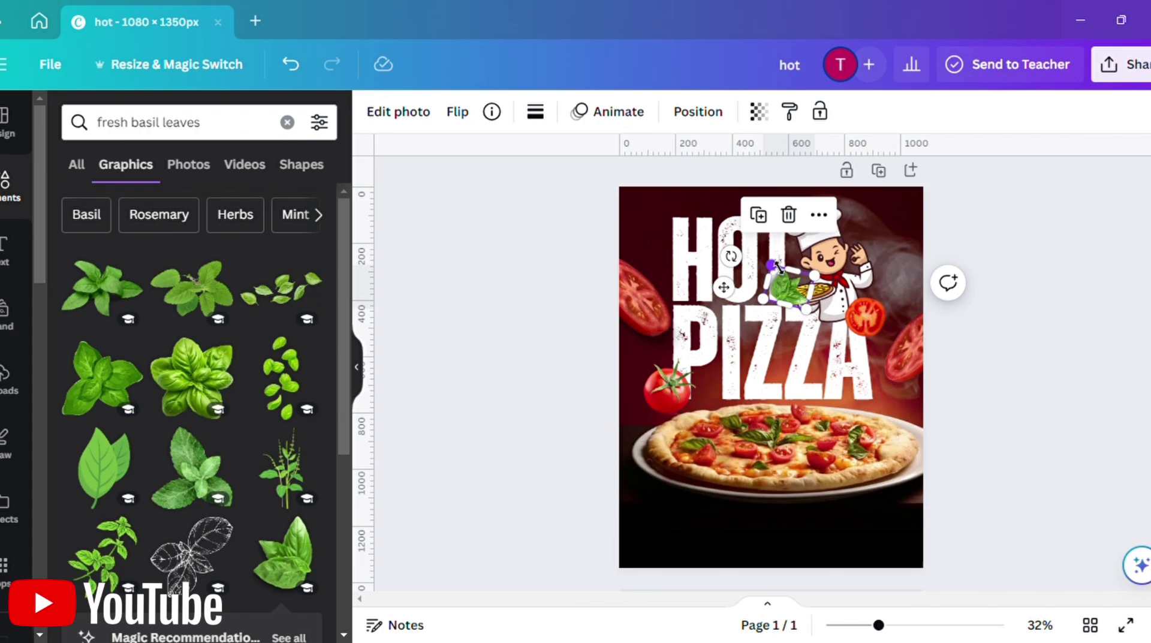
left_click_drag(788, 290, 785, 299)
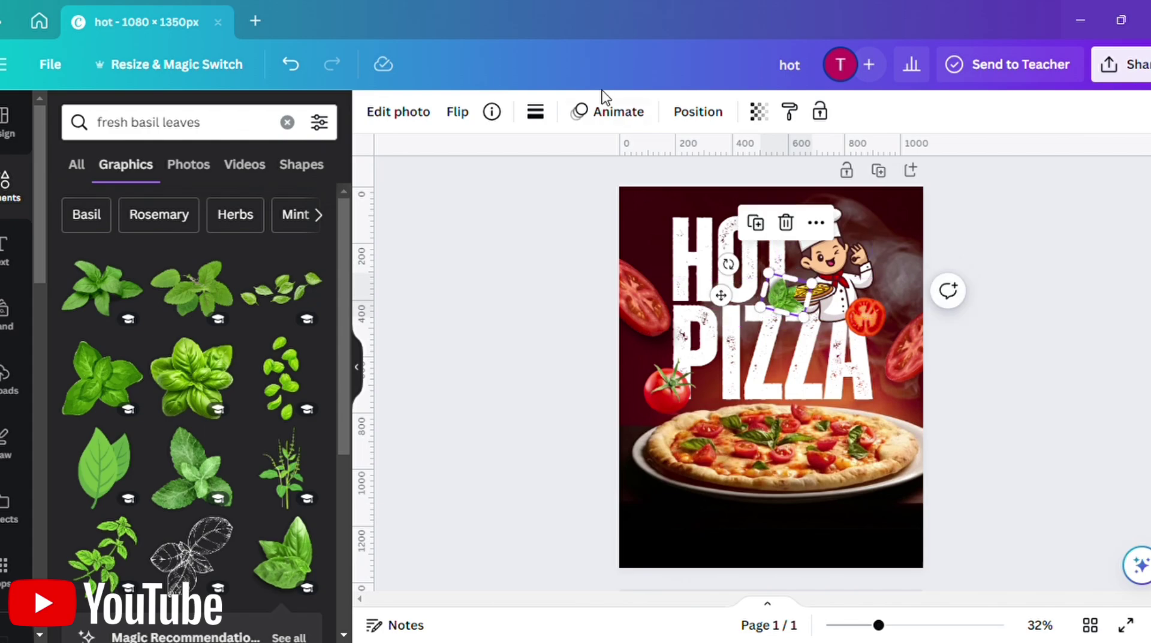
- Send the small basil leaf backward so that it sits behind the chef's pizza plate
left_click(709, 110)
left_click(300, 161)
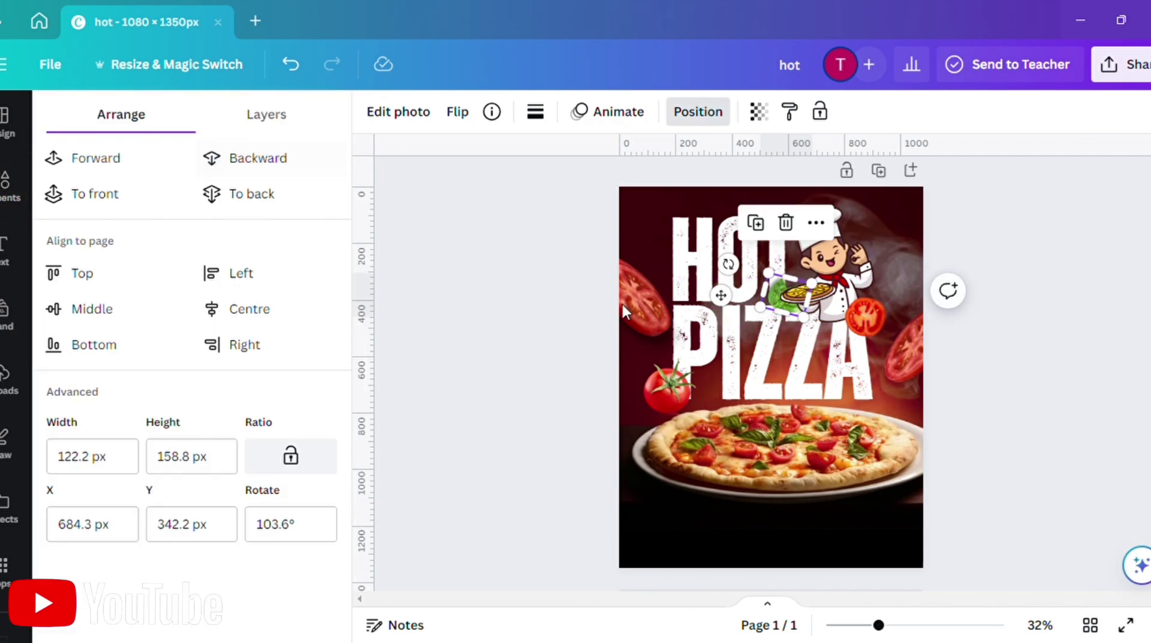
left_click(842, 269)
- Search the graphics for "fresh basil leaves" again and shift the small basil leaf slightly left of the chef's plate
left_click(9, 186)
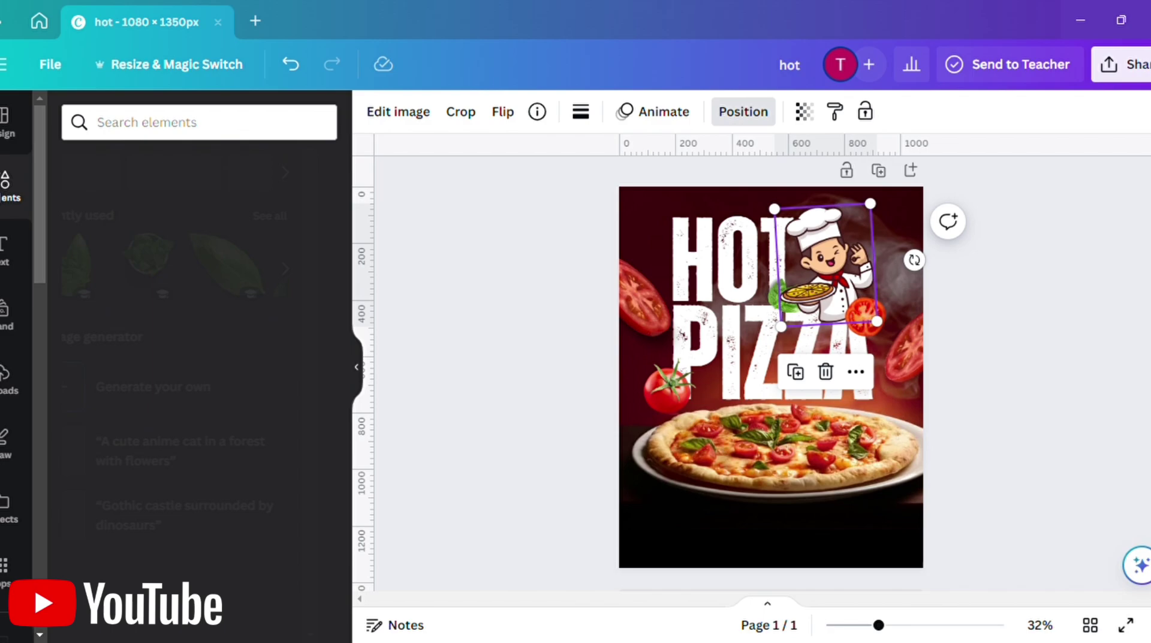
left_click(156, 123)
left_click(120, 201)
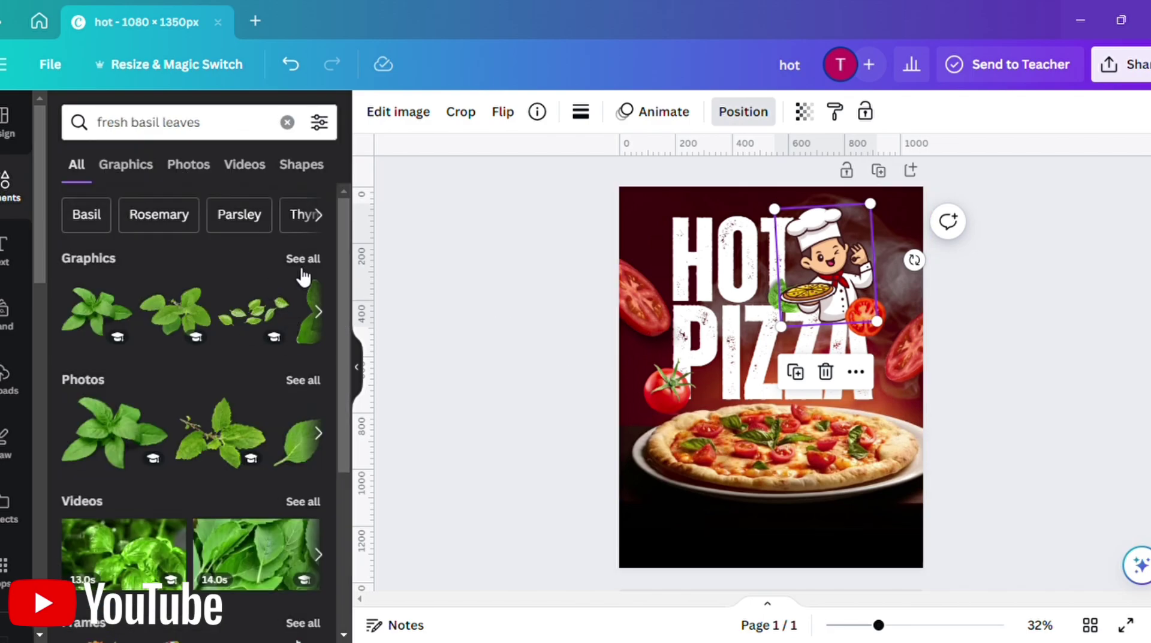
left_click(302, 257)
left_click(772, 303)
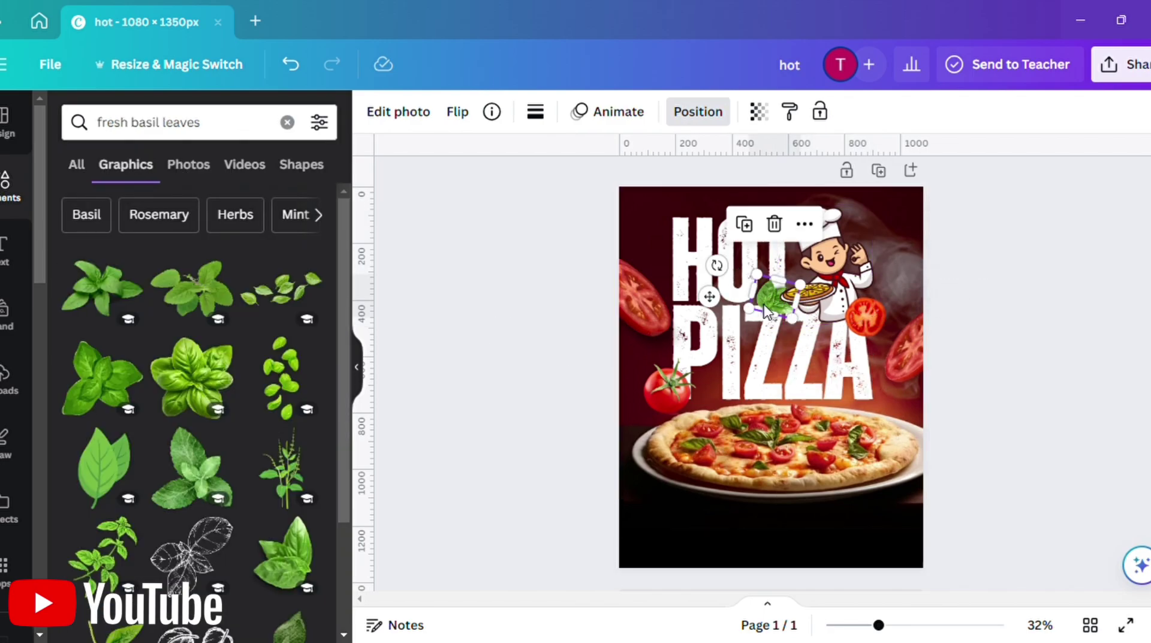
- Add the wide basil sprig from the photo results, shrink it and place it below PIZZA's last letters, above the pizza
scroll(259, 414, "down", 5)
left_click(188, 165)
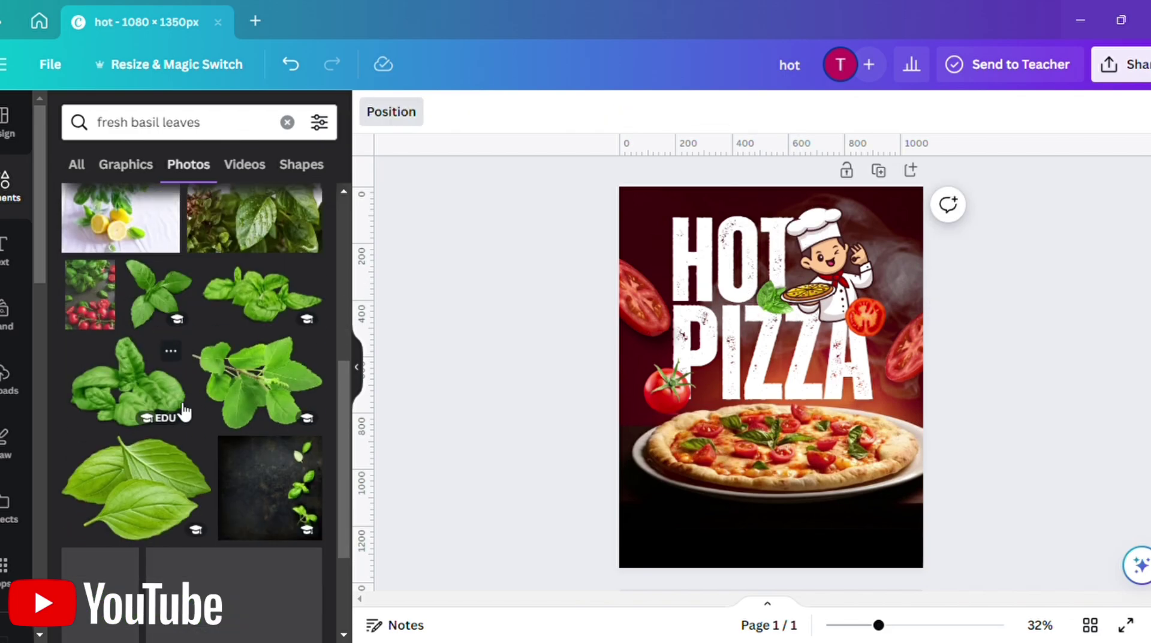
left_click(276, 321)
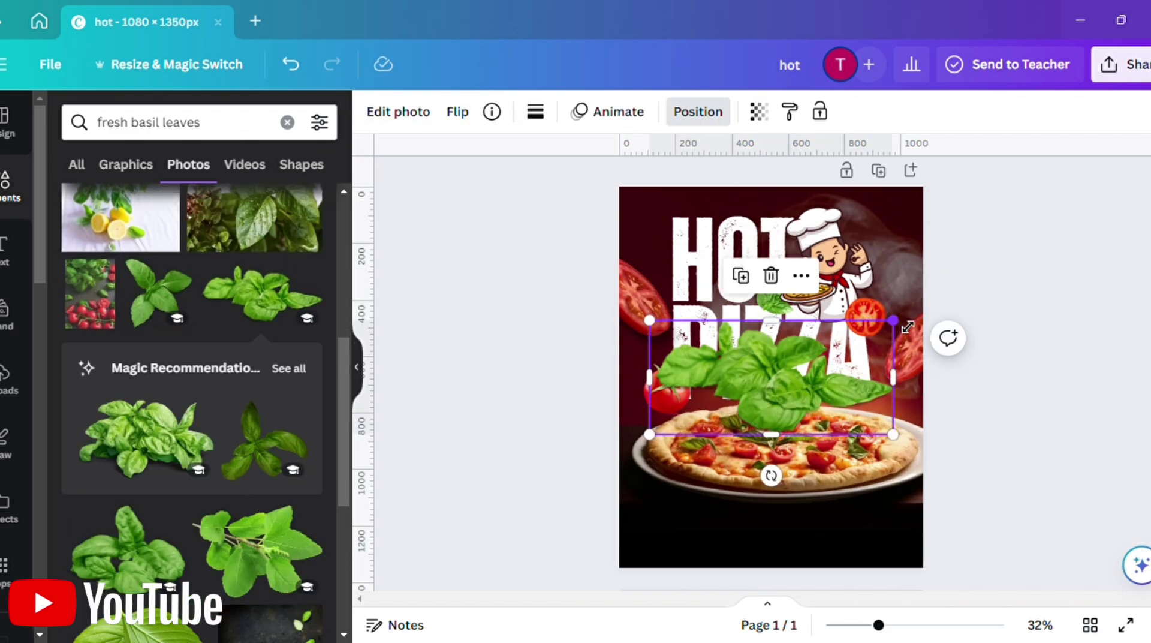
left_click_drag(894, 320, 861, 406)
- Search the elements for "tropical leaf"
left_click(204, 123)
type("t")
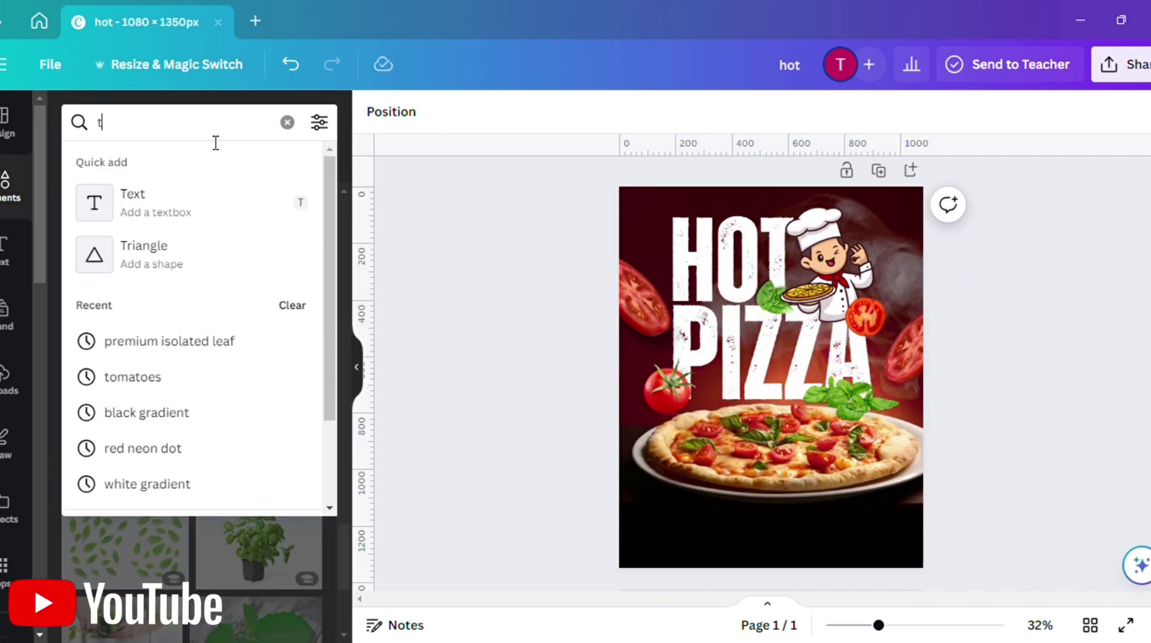
type("rop")
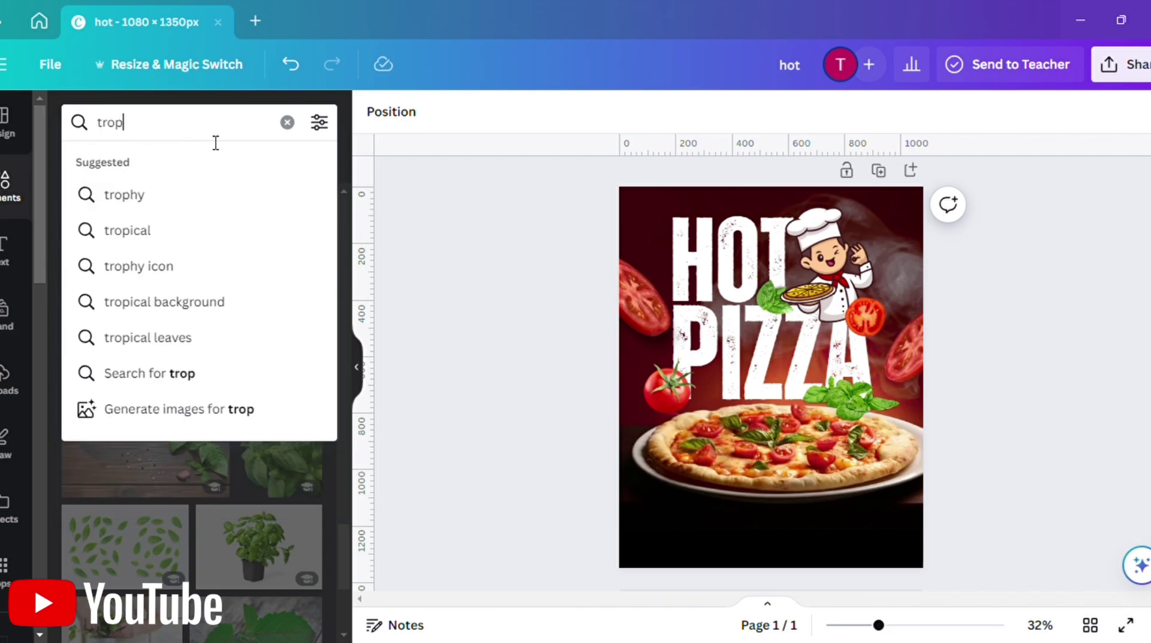
type("ical leaf")
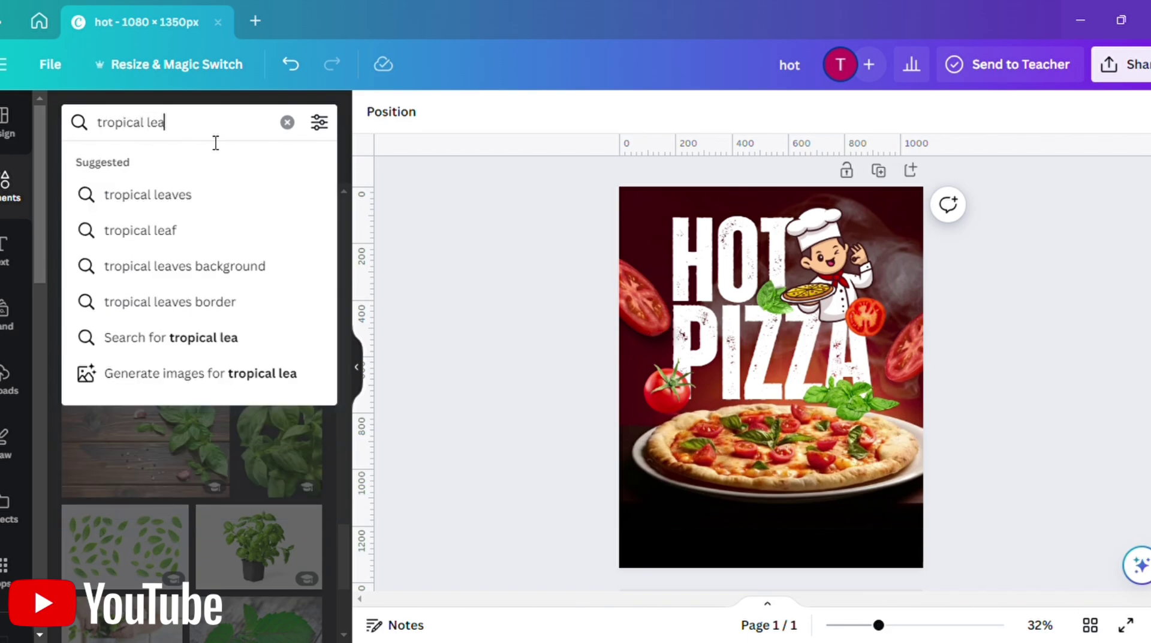
key("Return")
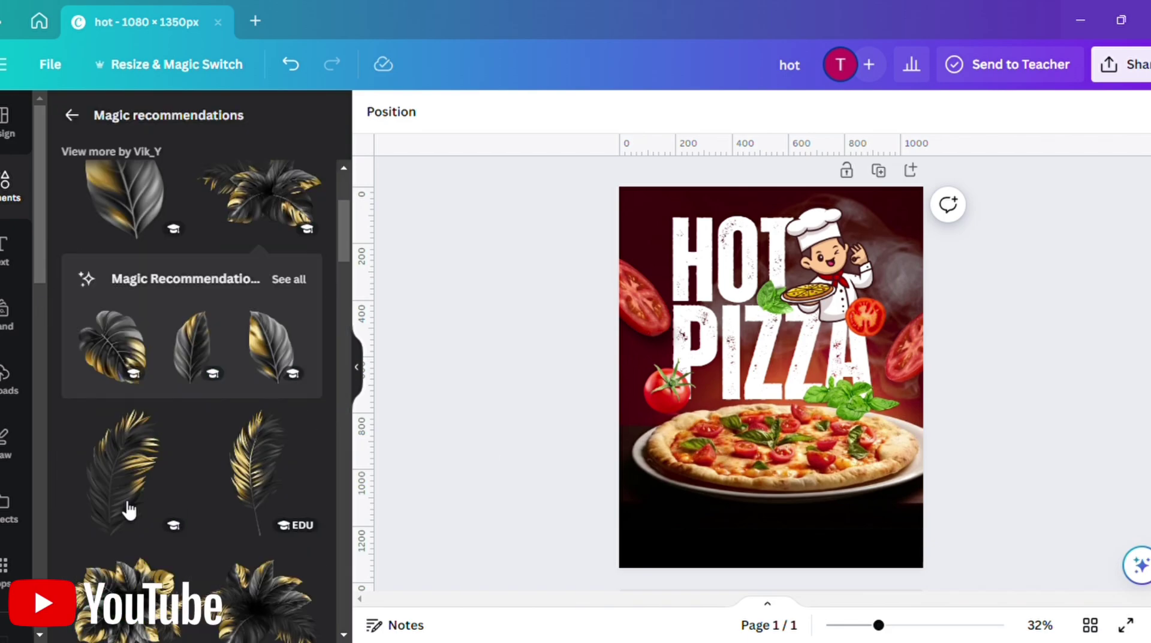
- Place black and gold tropical leaf clusters in the poster's two upper corners, rotated and partly cropped by the page edges
scroll(126, 507, "down", 3)
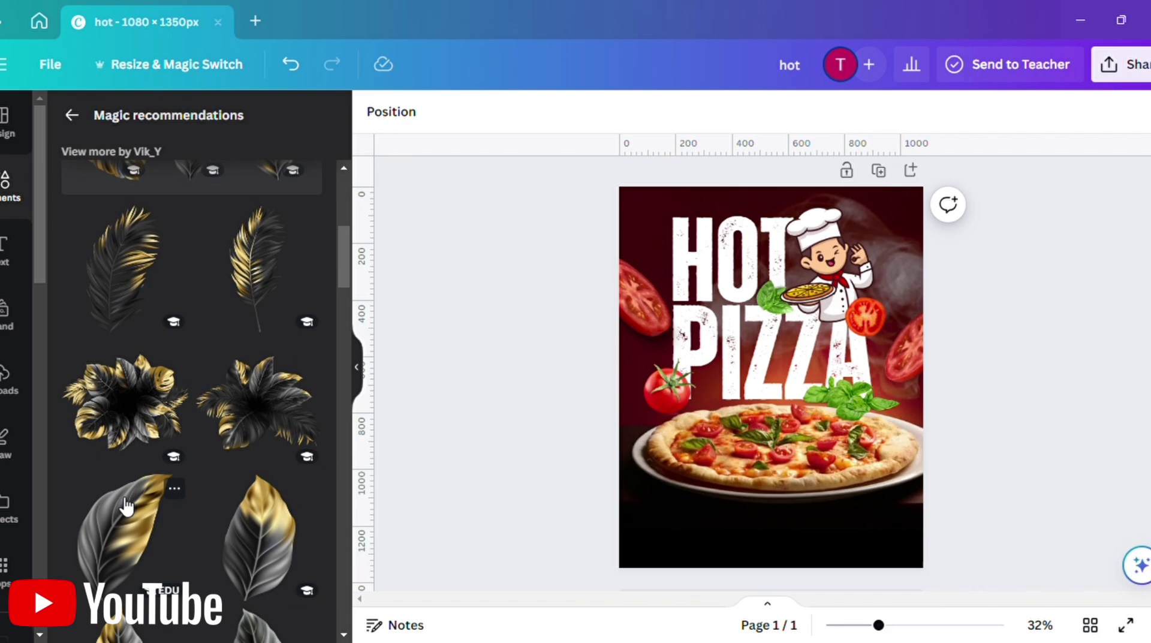
left_click_drag(815, 357, 630, 174)
left_click_drag(749, 194, 703, 306)
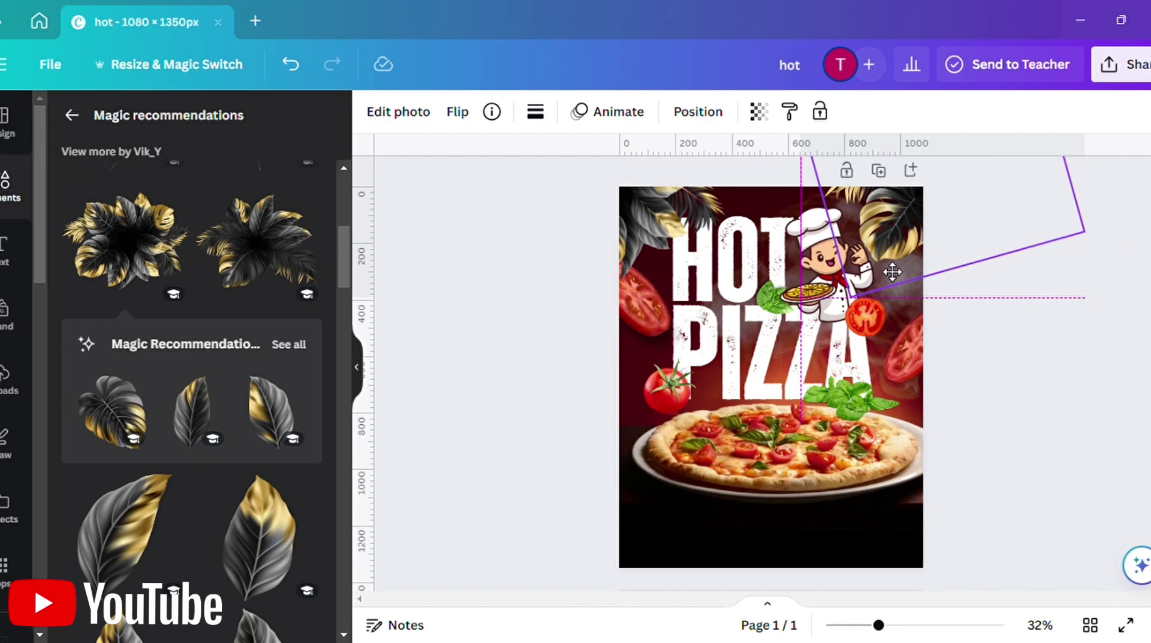
left_click_drag(893, 271, 899, 276)
left_click(1058, 378)
scroll(974, 478, "down", 1)
scroll(975, 478, "up", 1)
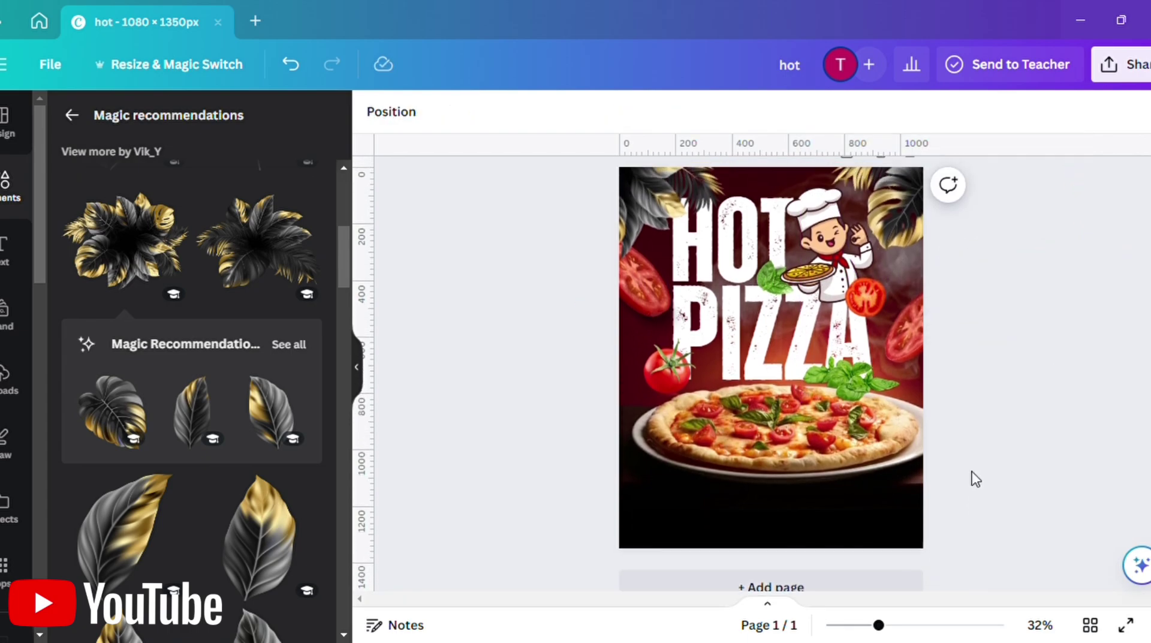
- Leave the leaf recommendations and search the graphic elements for "20% off"
left_click(71, 115)
left_click(196, 136)
key("BackSpace")
key("BackSpace")
key("BackSpace")
key("BackSpace")
key("BackSpace")
key("BackSpace")
key("BackSpace")
key("BackSpace")
key("BackSpace")
key("BackSpace")
key("BackSpace")
key("BackSpace")
key("BackSpace")
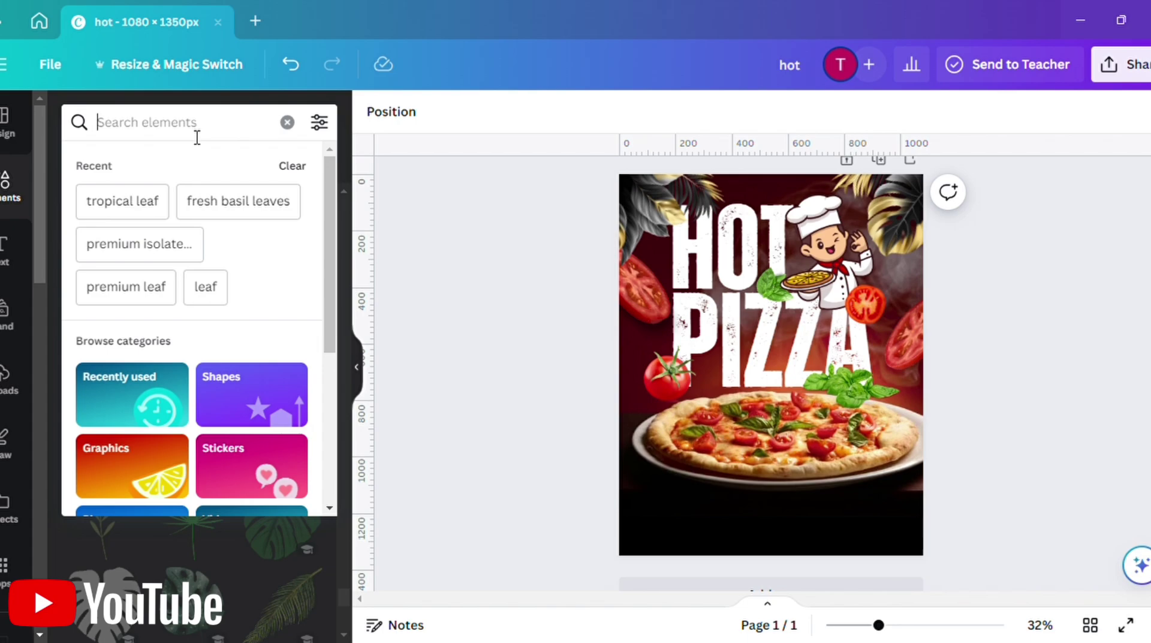
type("20")
left_click(172, 191)
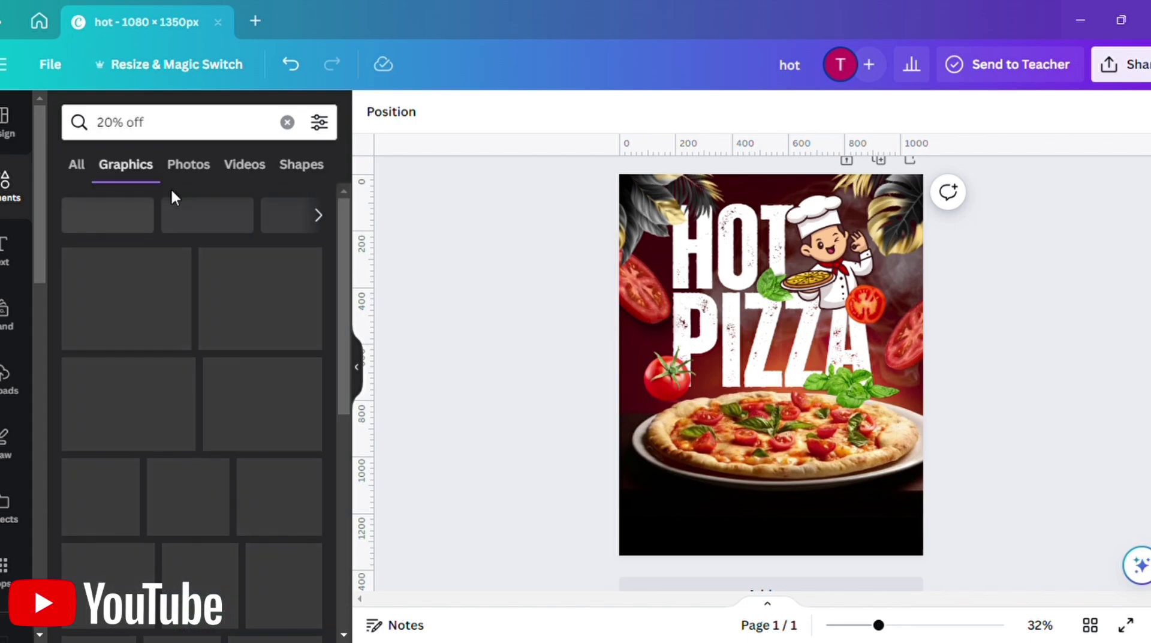
- Add the round red "20% OFF" badge, shrink it and place it at the pizza plate's lower right by the page edge
left_click(191, 288)
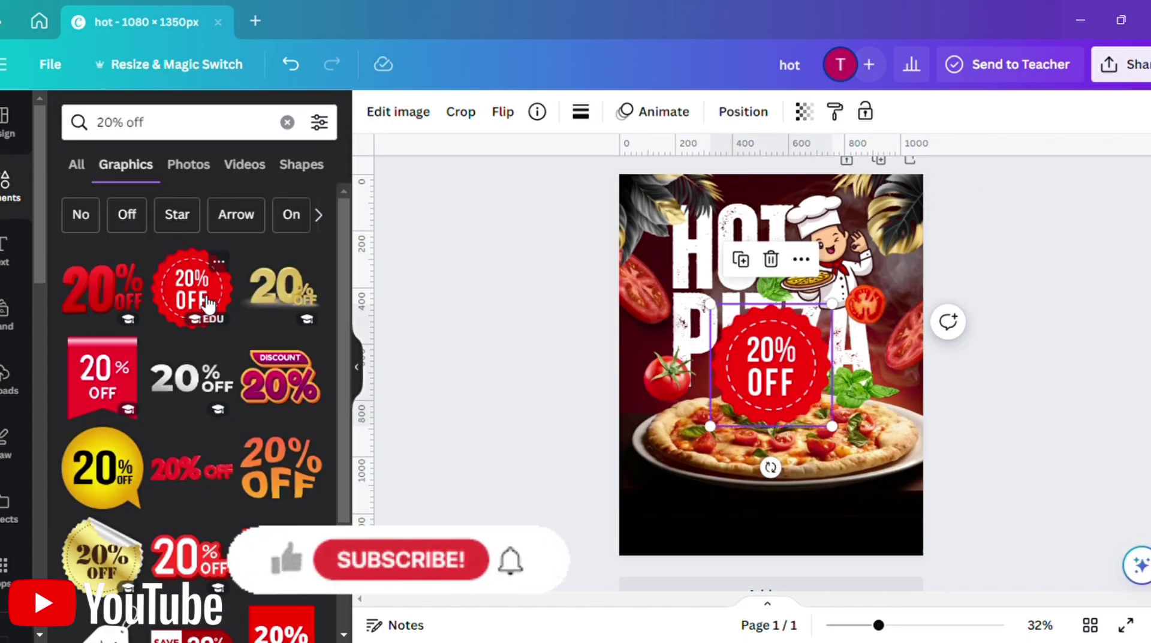
left_click_drag(745, 328, 840, 433)
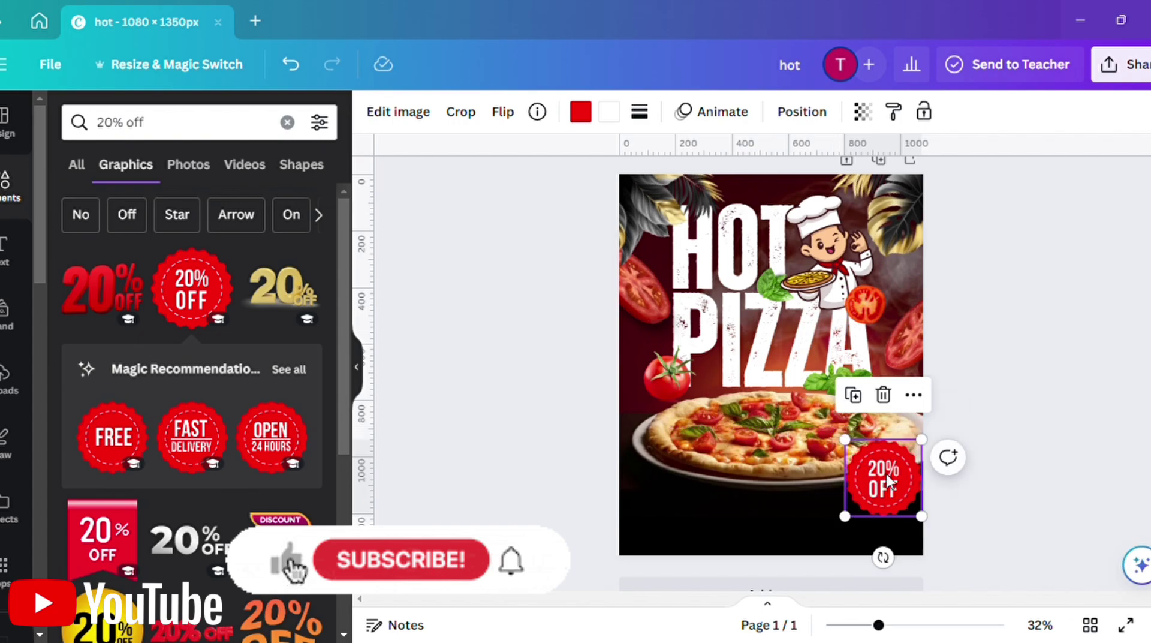
- Nudge the round "20% OFF" badge slightly down and inward from the page edge
mouse_move(893, 483)
left_mouse_down()
mouse_move(888, 499)
mouse_move(888, 487)
left_mouse_up()
left_click(1008, 484)
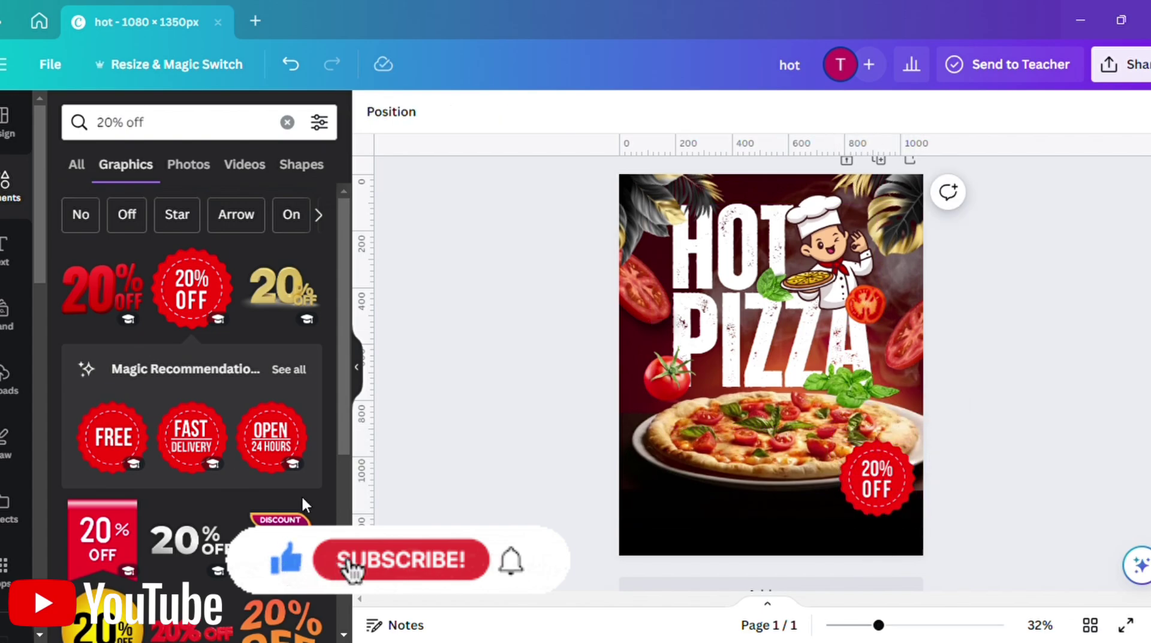
scroll(262, 487, "down", 5)
scroll(263, 488, "down", 2)
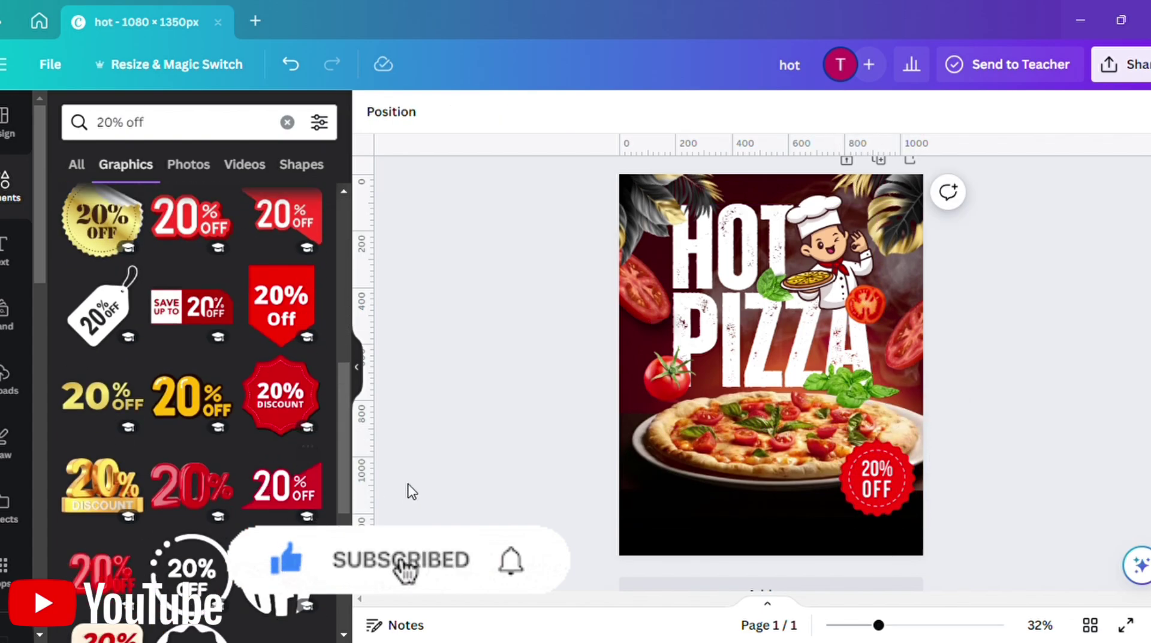
- Add the body text "time is money ,money is power" in uppercase on the black area below the pizza plate
left_click(4, 251)
left_click(317, 123)
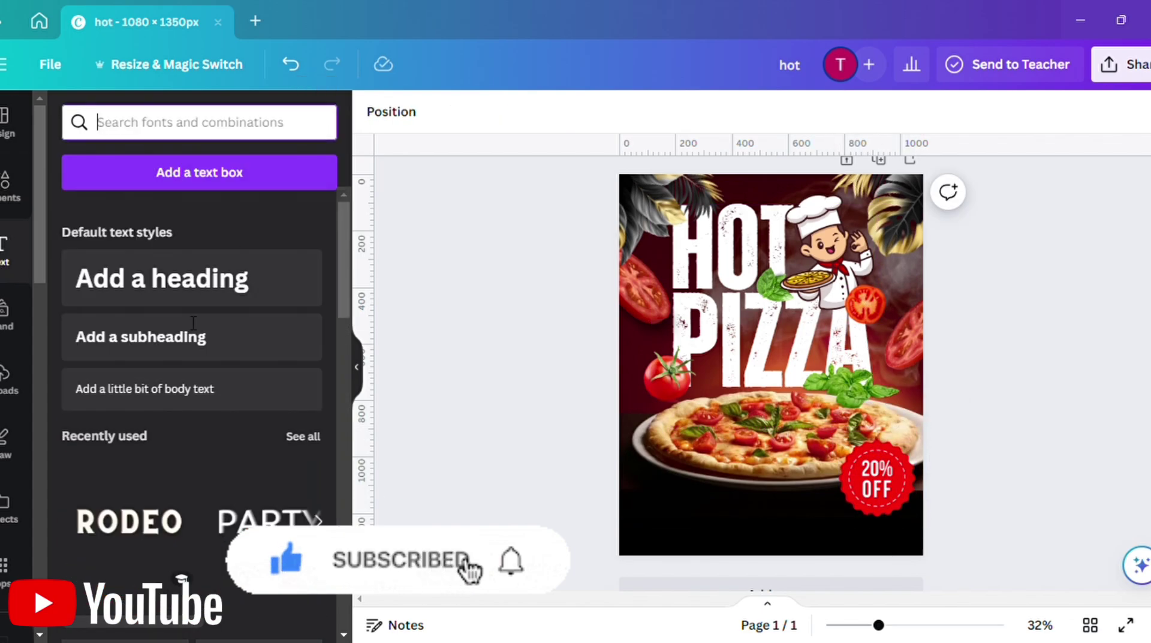
left_click(179, 390)
left_click_drag(803, 415, 754, 548)
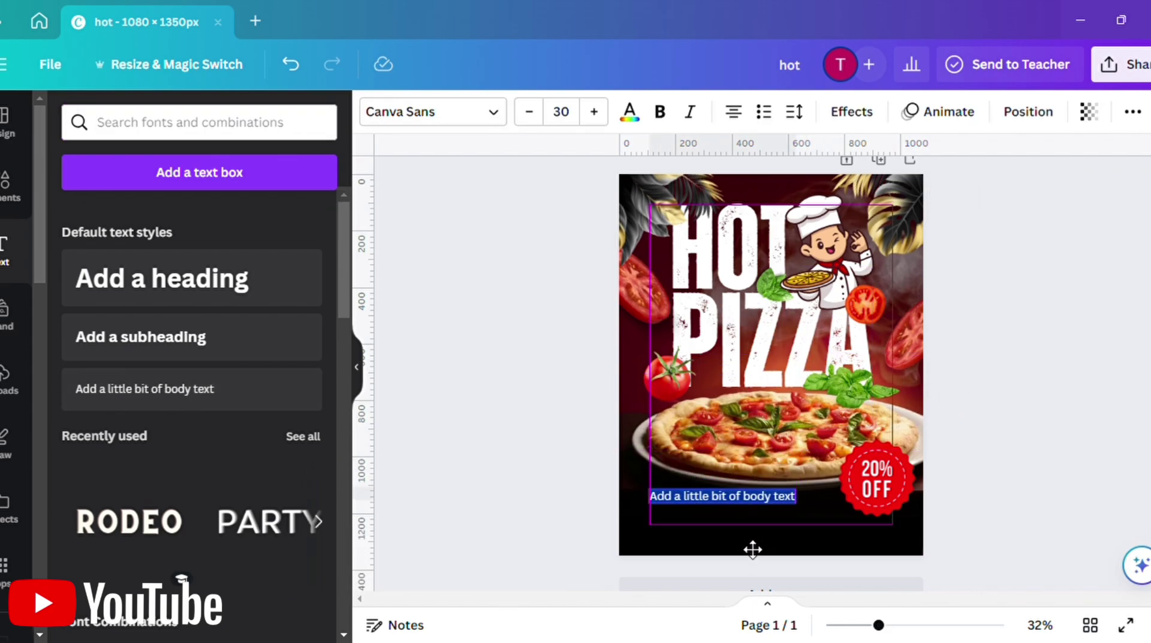
type("time is money ,money is power")
left_click(1132, 114)
left_click(1050, 157)
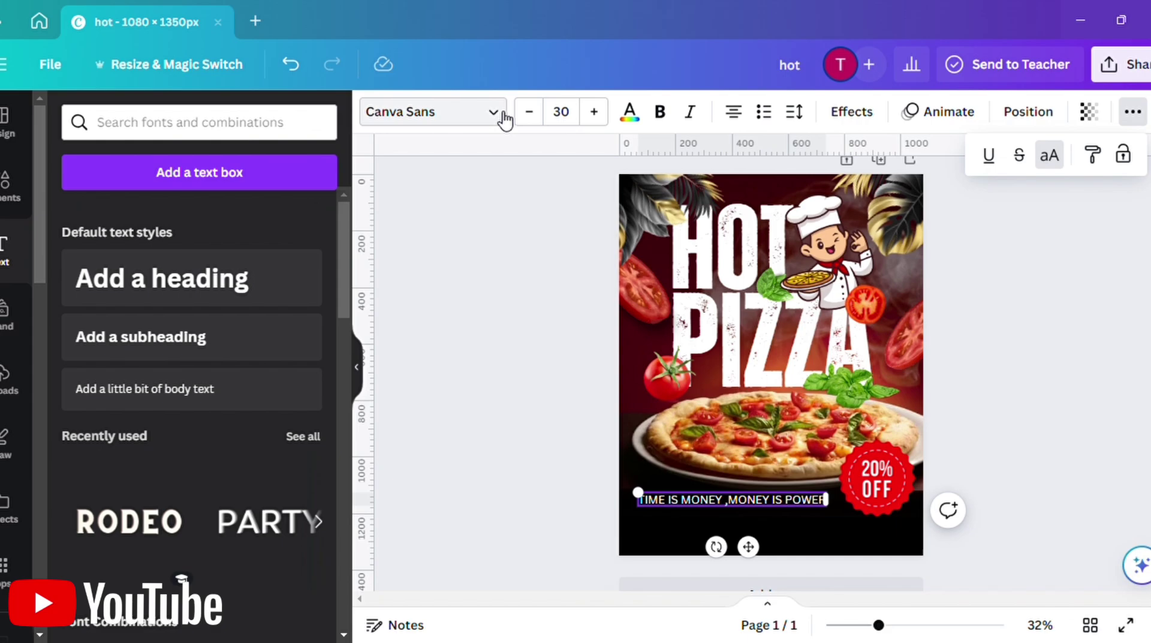
- Change the "TIME IS MONEY ,MONEY IS POWER" tagline's font to Intro Rust
left_click(477, 126)
left_click(231, 180)
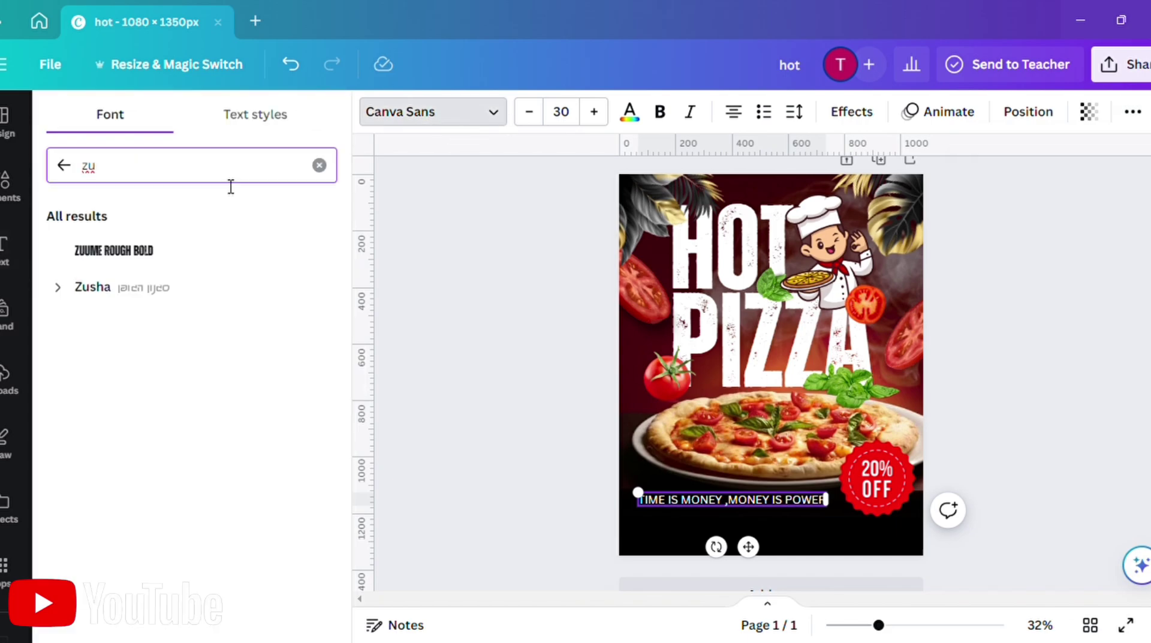
key("BackSpace")
key("BackSpace")
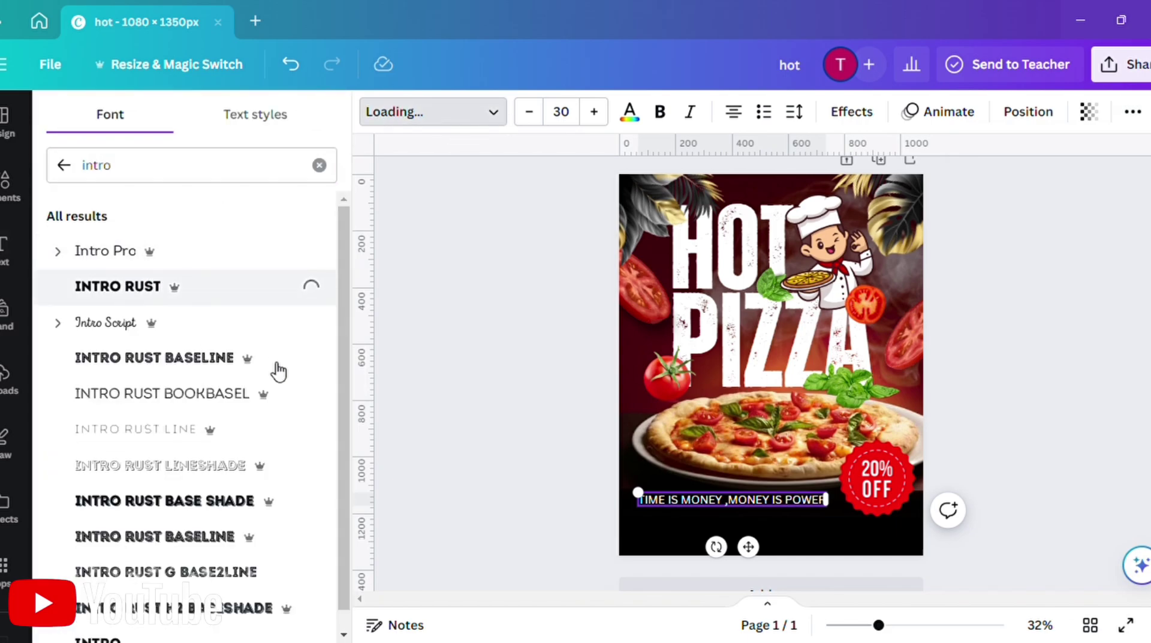
left_click(974, 469)
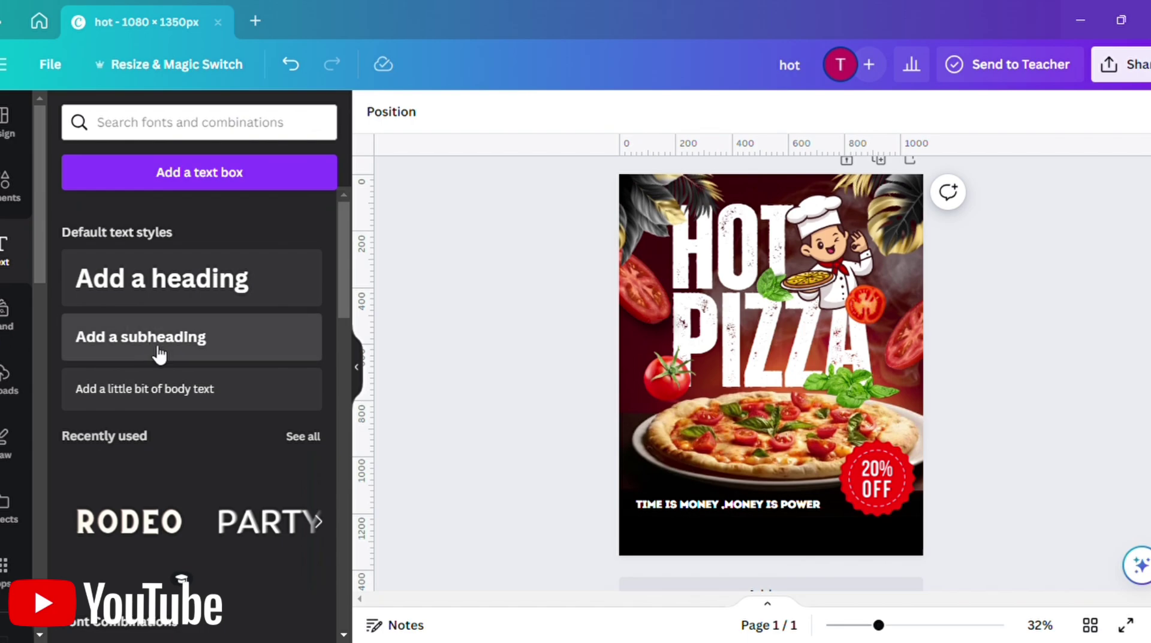
- Add "anyone who says that money cannot buy happiness has clearly never spent their money on pizza" in small text below the tagline, sized 19.5
left_click(147, 389)
key("BackSpace")
type("anyone who says that money cannot buy happiness has clearly never spent their money on pizza")
left_click_drag(923, 387, 748, 577)
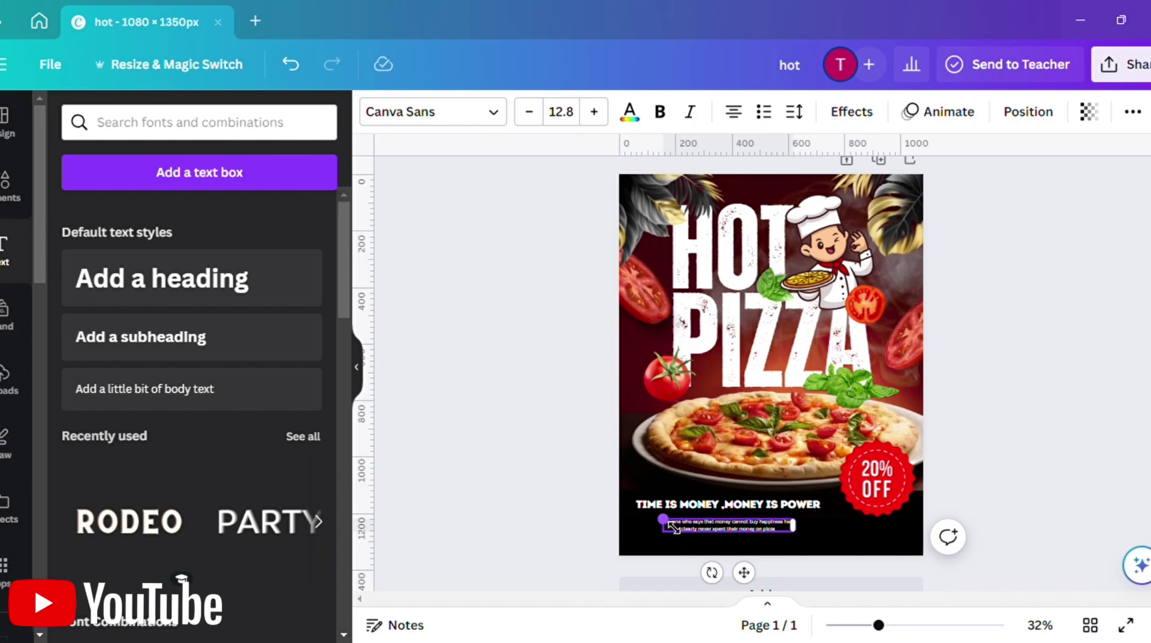
left_click_drag(665, 520, 609, 535)
left_click_drag(718, 585, 755, 582)
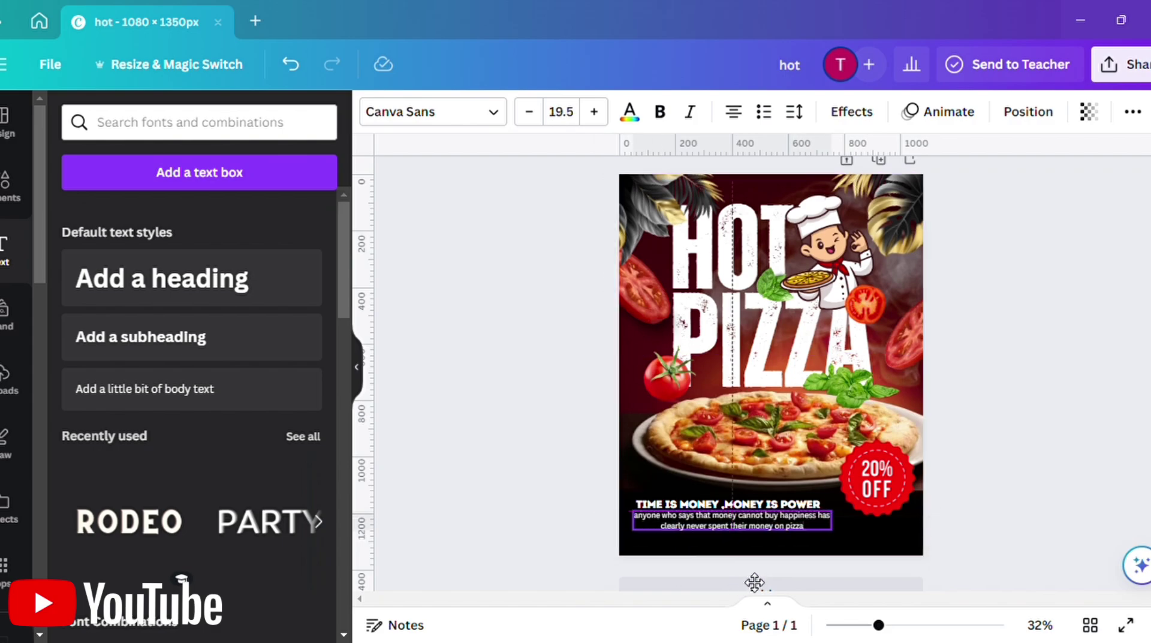
- Set the pizza quote's line spacing to 1.32 and reduce its text size to 17.5
left_click(794, 111)
left_click_drag(836, 182, 825, 188)
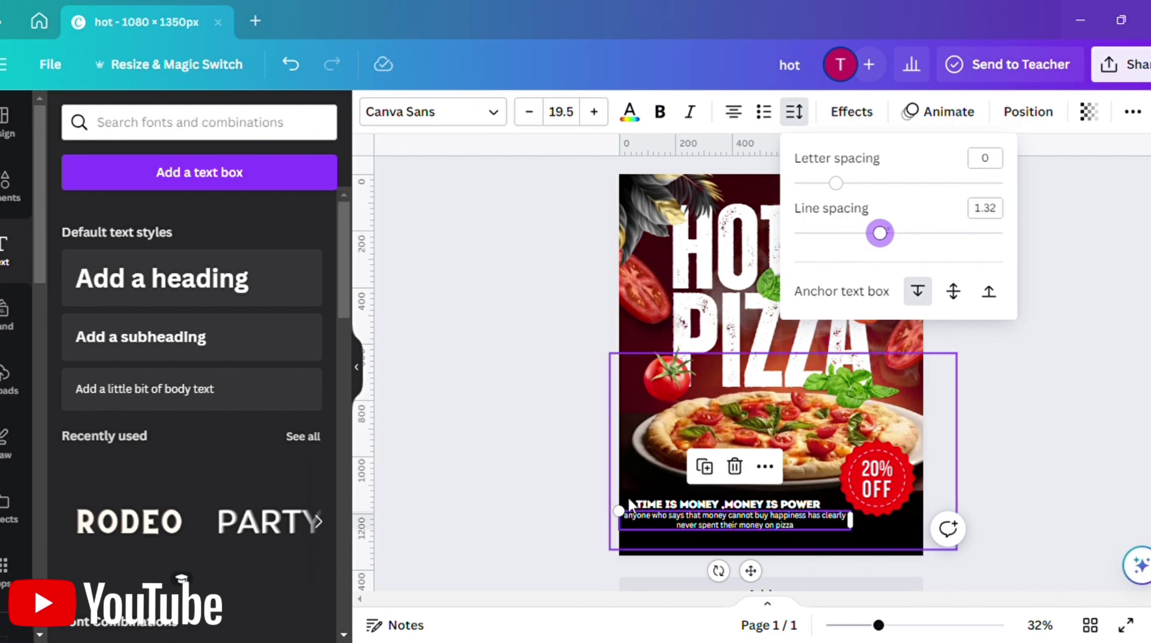
left_click_drag(618, 511, 643, 512)
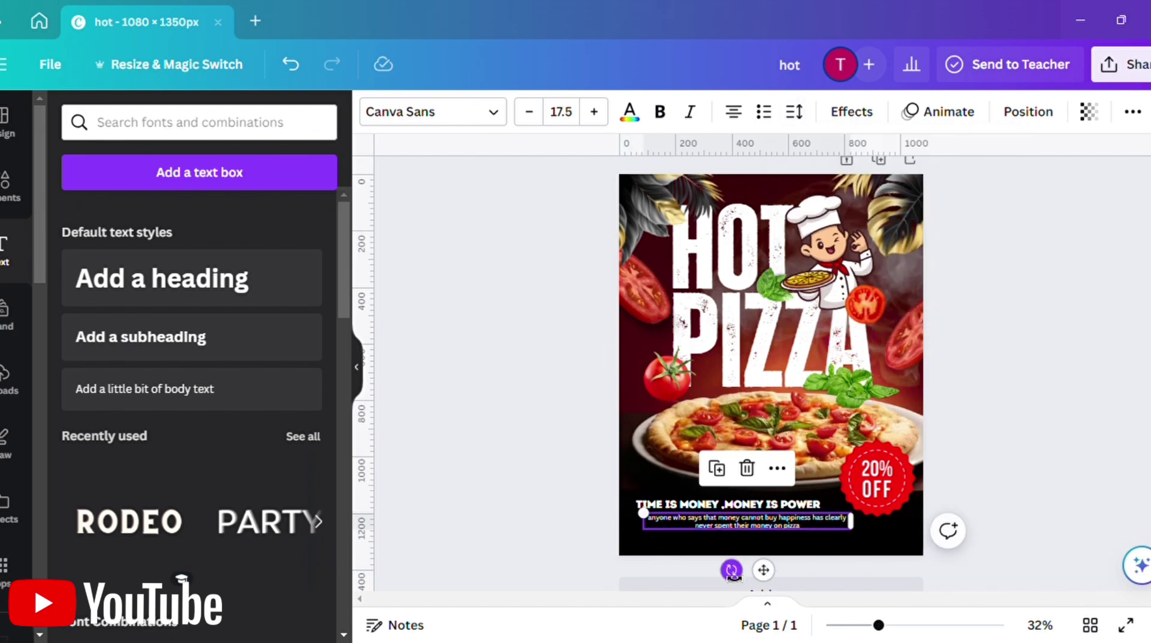
- Search the graphic elements for "ORDER NOW"
left_click(11, 186)
left_click(161, 123)
type("OR")
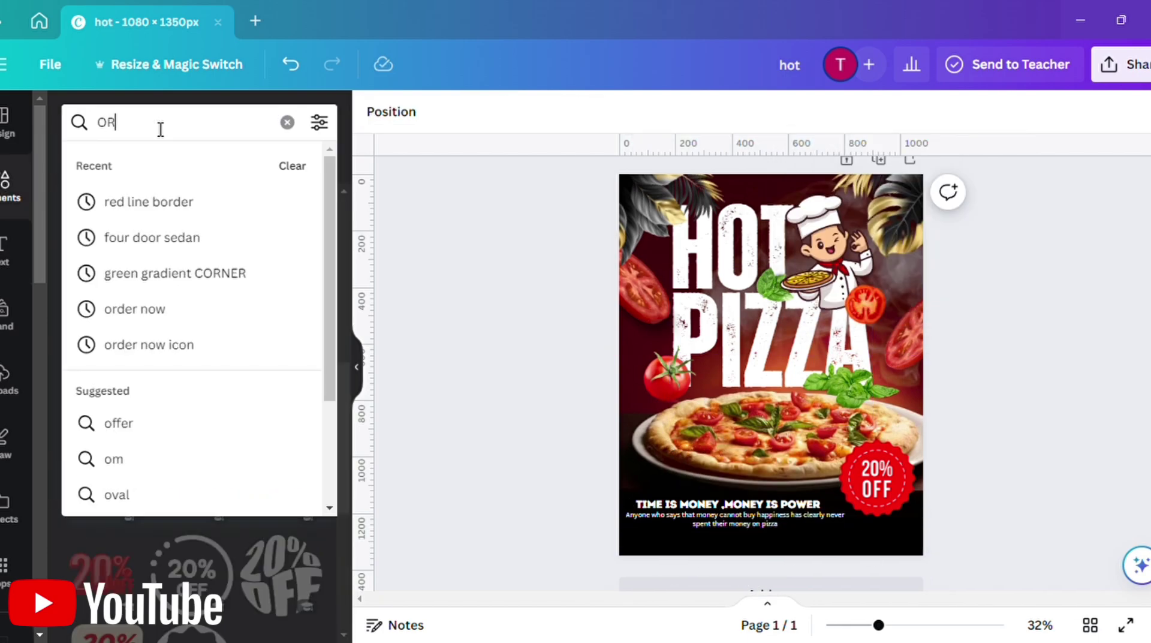
type("DER NOW")
key("Return")
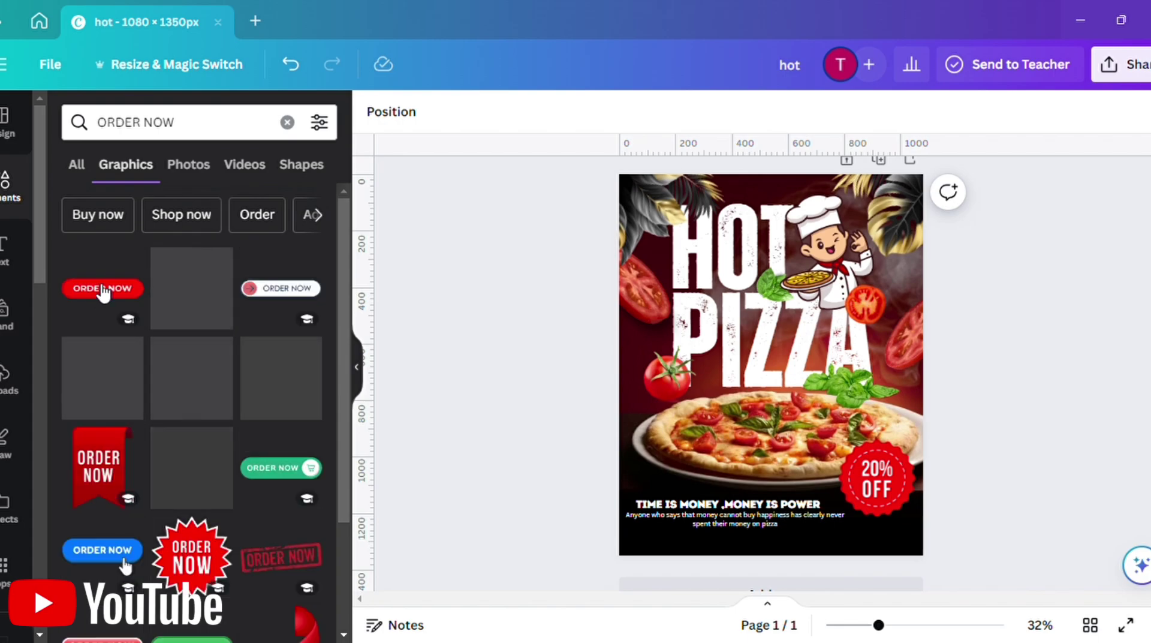
- Add the red rounded "ORDER NOW" button, shrink it and place it just above the start of the tagline
left_click(104, 293)
left_click_drag(773, 363, 715, 548)
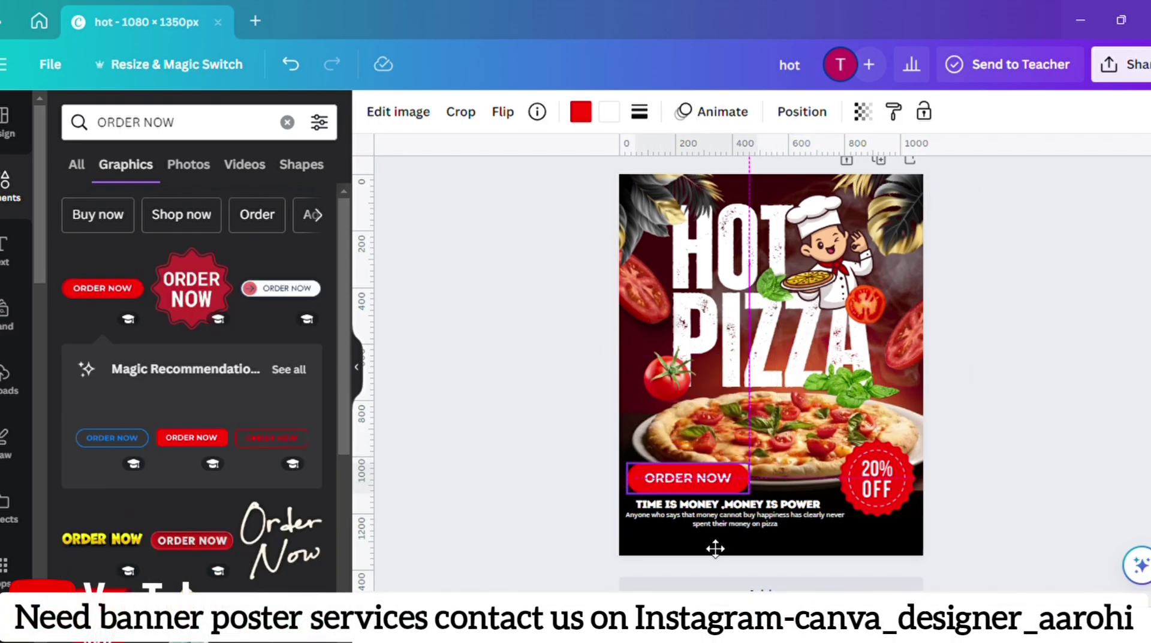
left_click_drag(750, 463, 711, 508)
left_click_drag(674, 546, 689, 548)
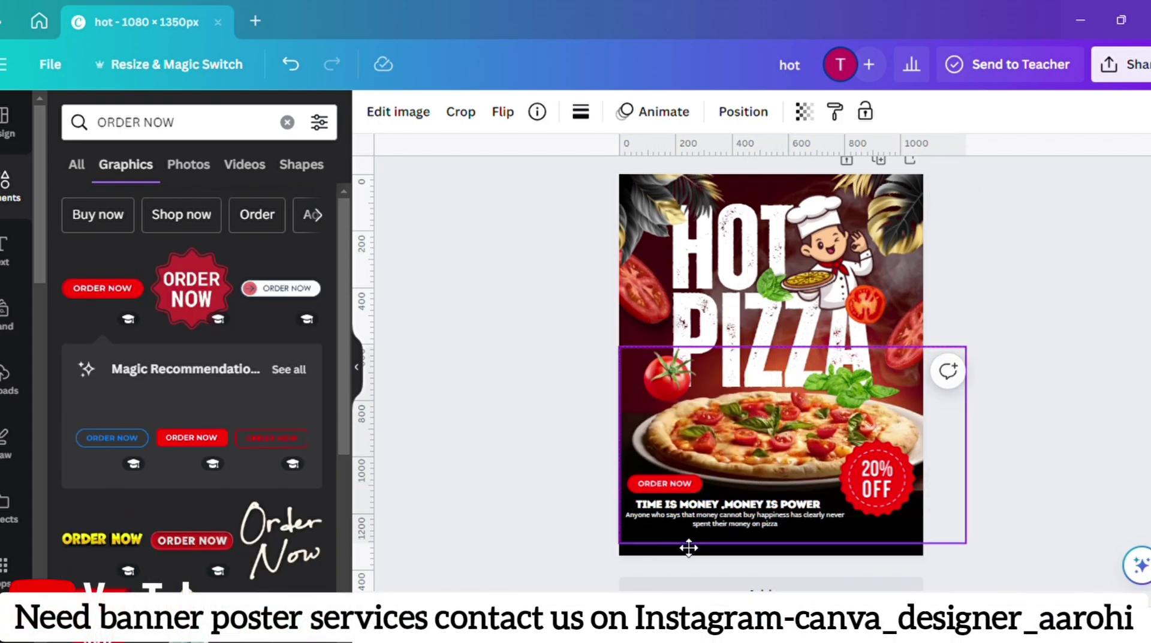
left_click_drag(676, 485, 679, 487)
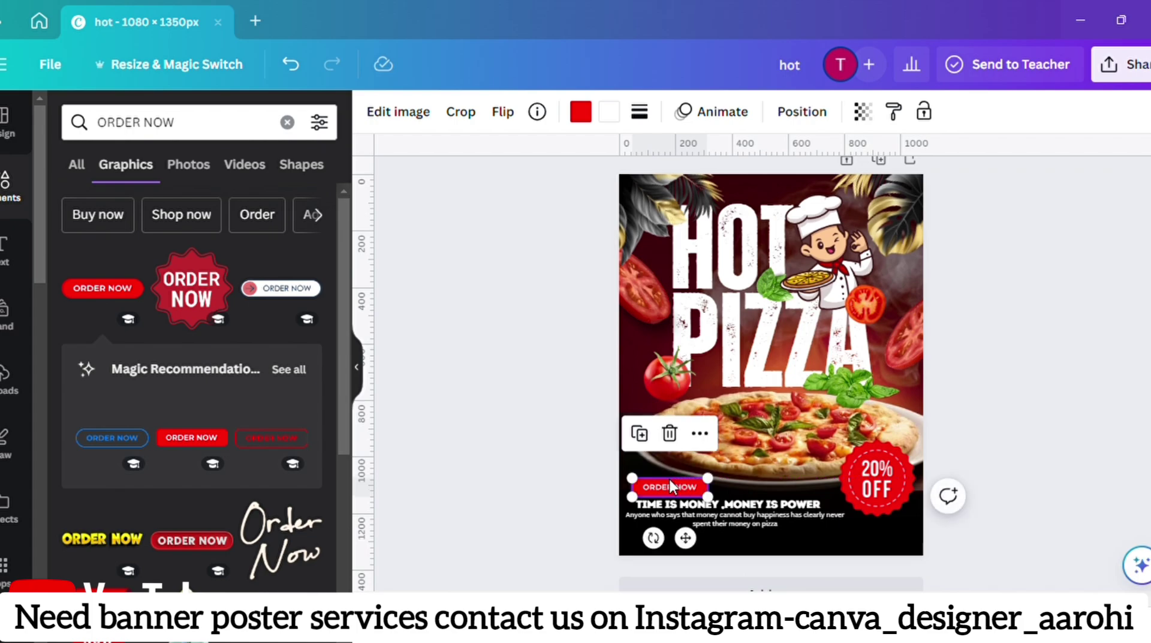
left_click(964, 433)
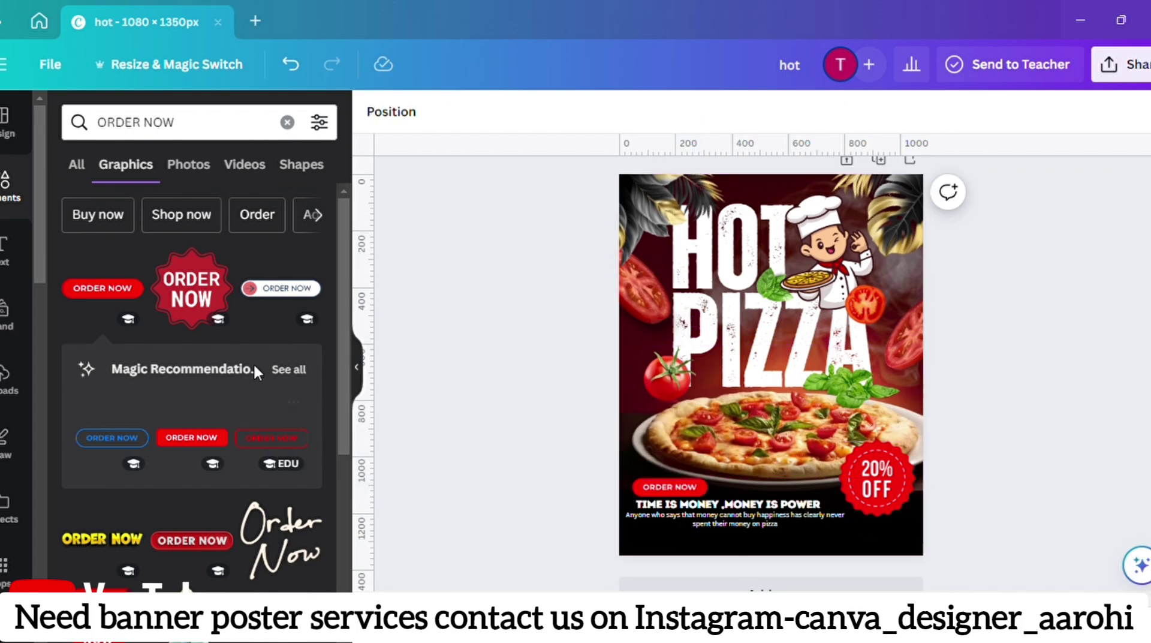
- Clear the element search and look for "contact" elements instead
left_click(287, 122)
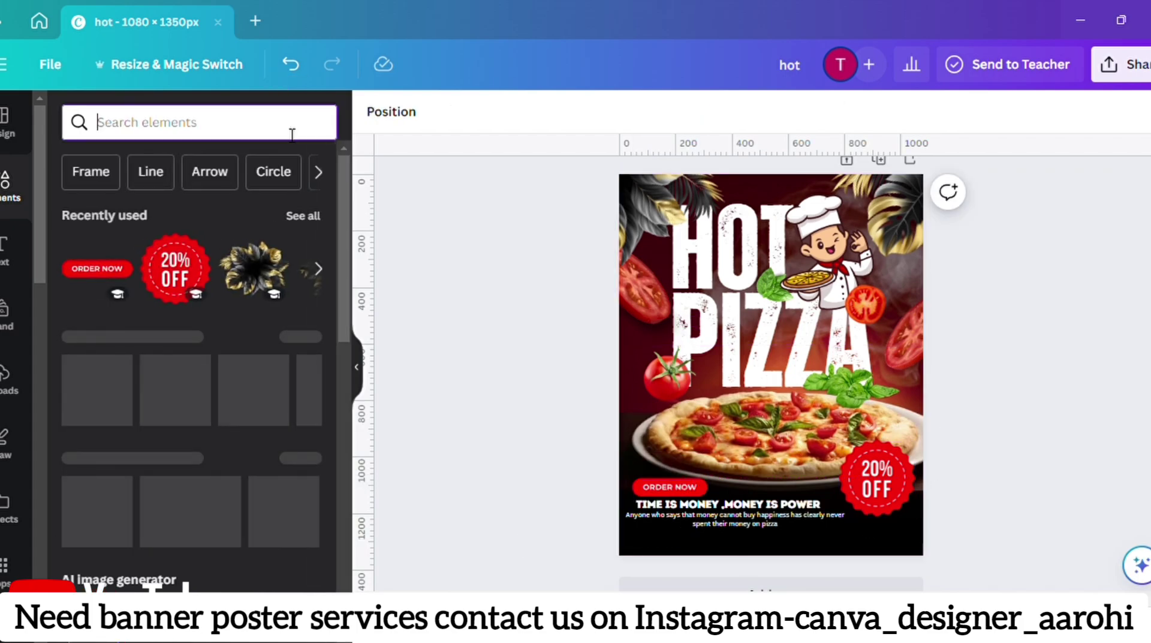
type("CONT")
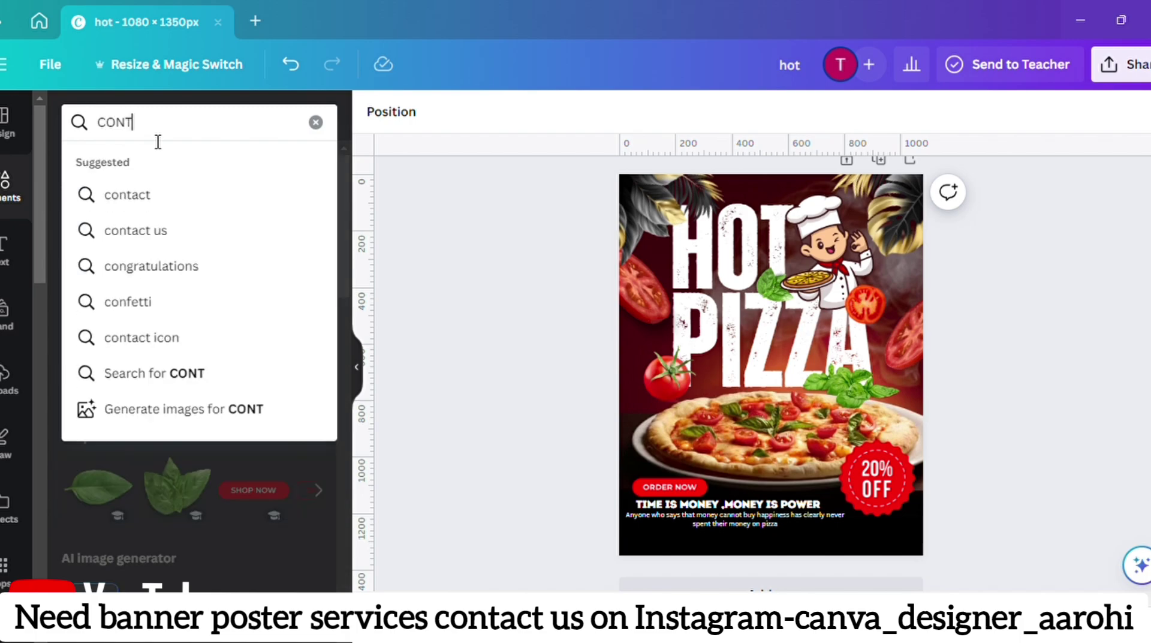
left_click(154, 191)
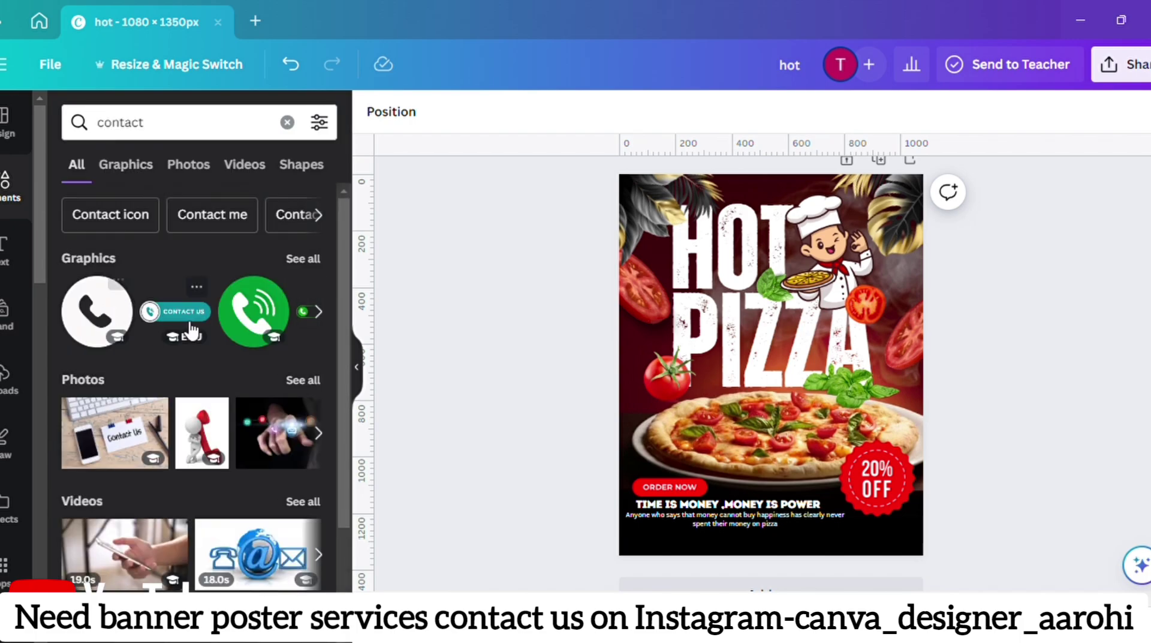
- Add a small "CONTACT US" button with a phone icon at the poster's lower left, recoloured from teal to the basil's dark green
left_click(187, 316)
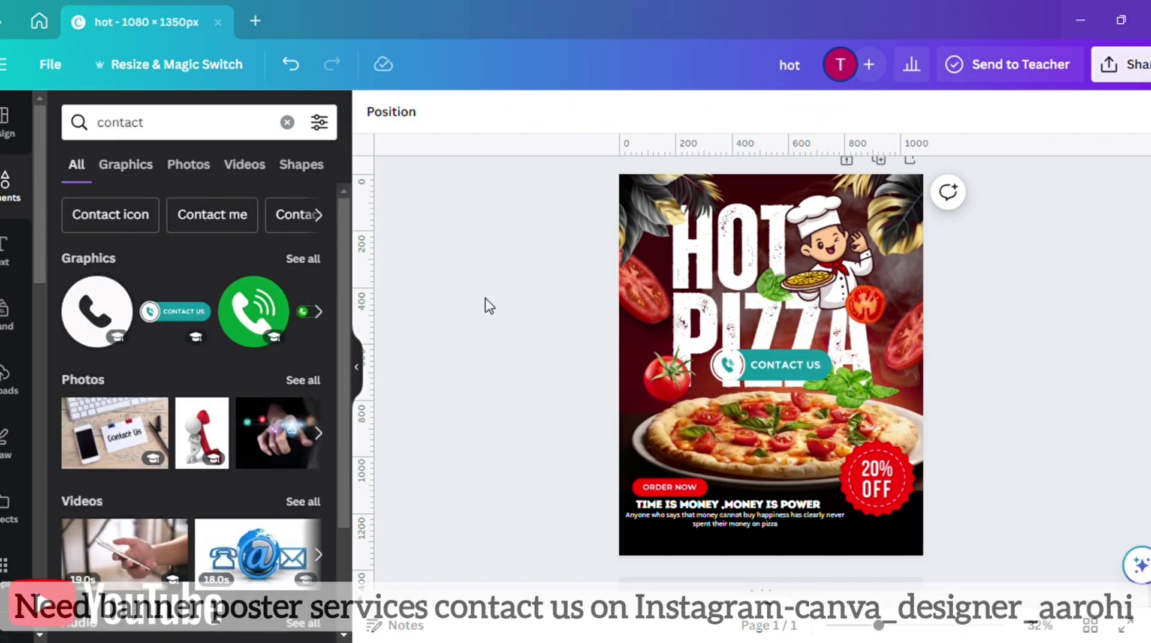
left_click_drag(761, 368, 691, 531)
left_click(591, 112)
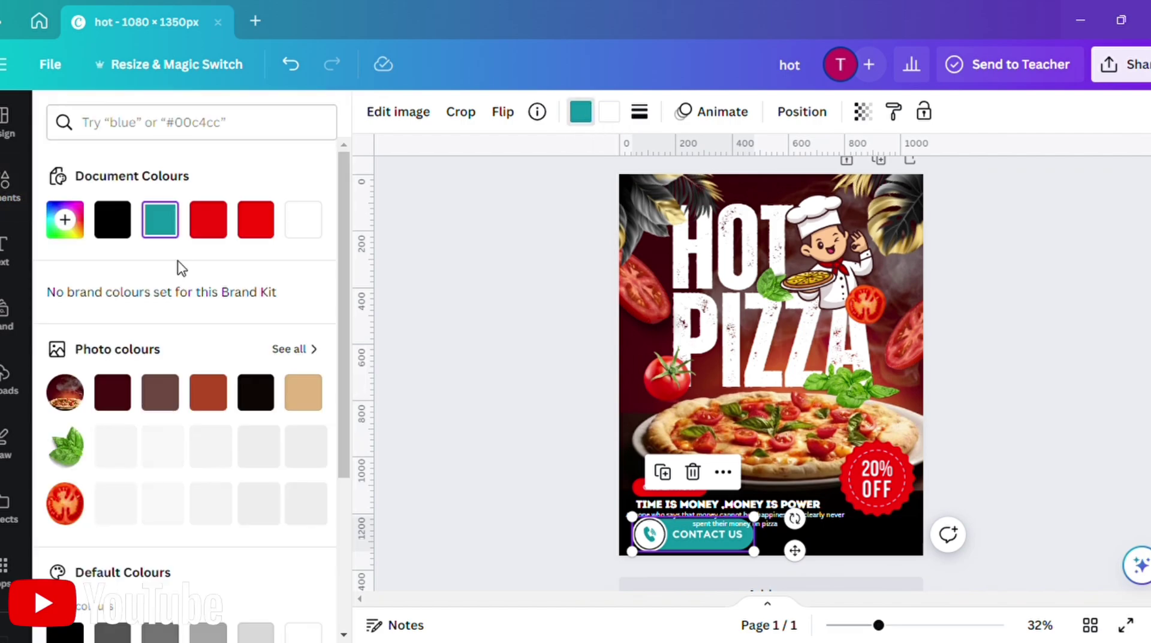
left_click(208, 444)
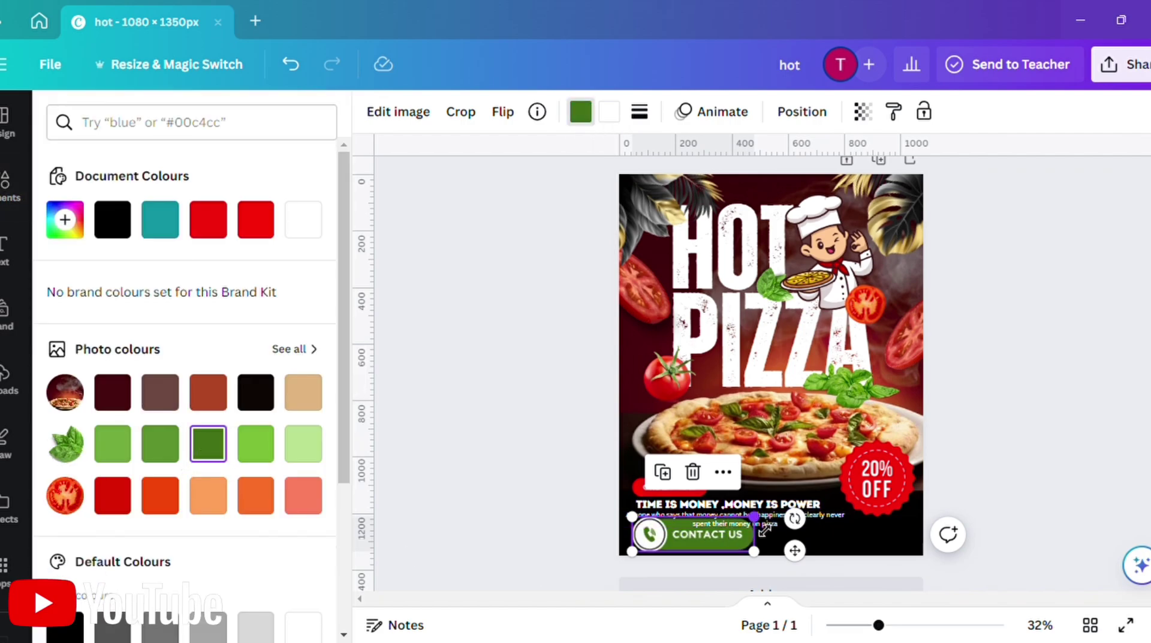
left_click_drag(760, 524, 680, 569)
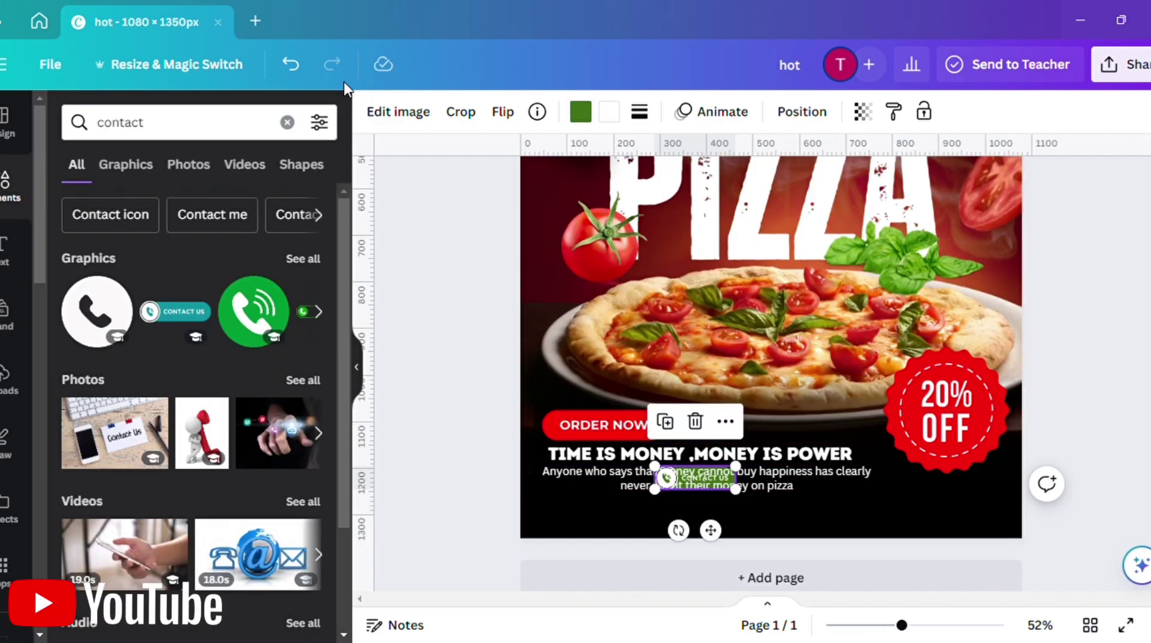
left_click(291, 64)
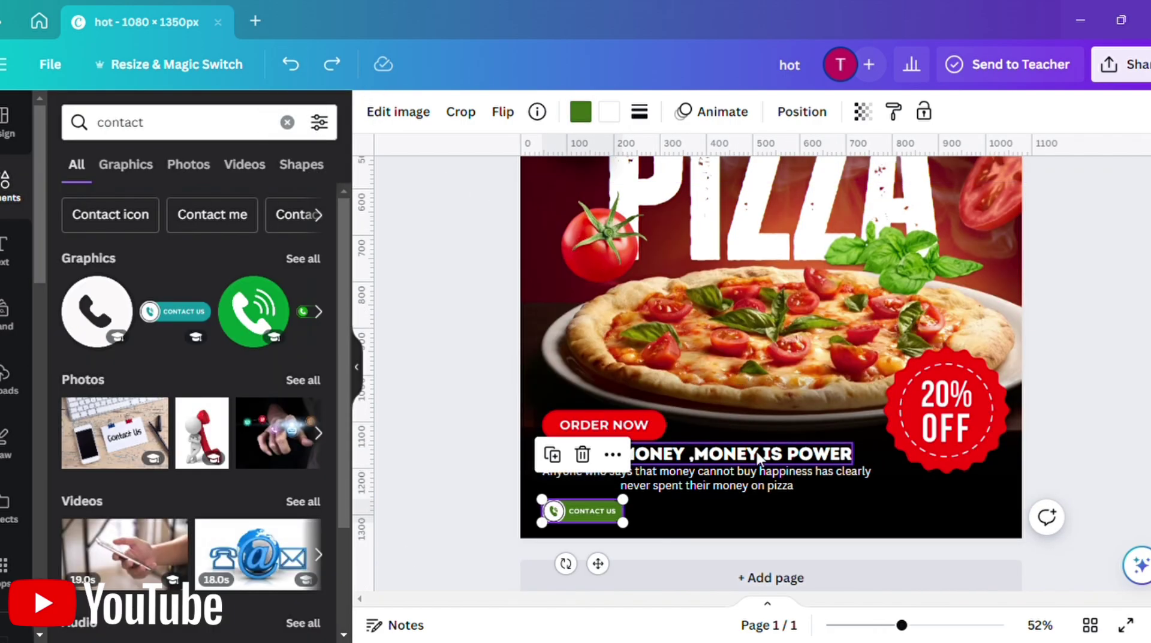
- Duplicate the tagline beside the "CONTACT US" button, replace its text with the contact phone number and reduce it to size 25.2
left_click_drag(757, 452, 773, 524)
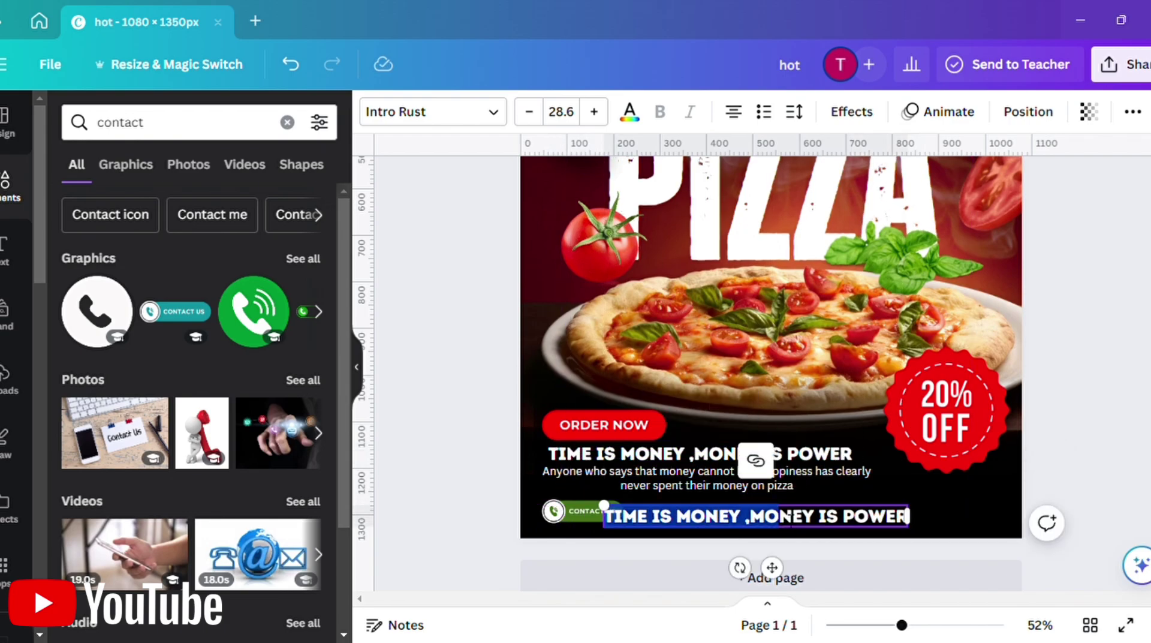
left_click_drag(774, 568, 725, 573)
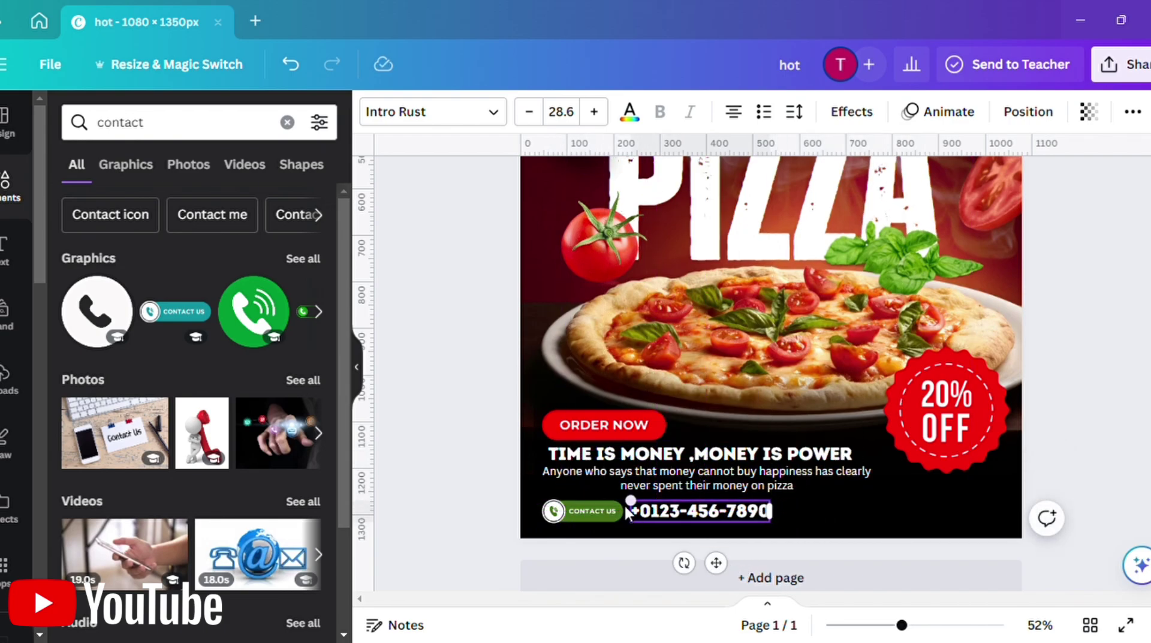
left_click_drag(630, 502, 648, 503)
left_click_drag(728, 567, 715, 574)
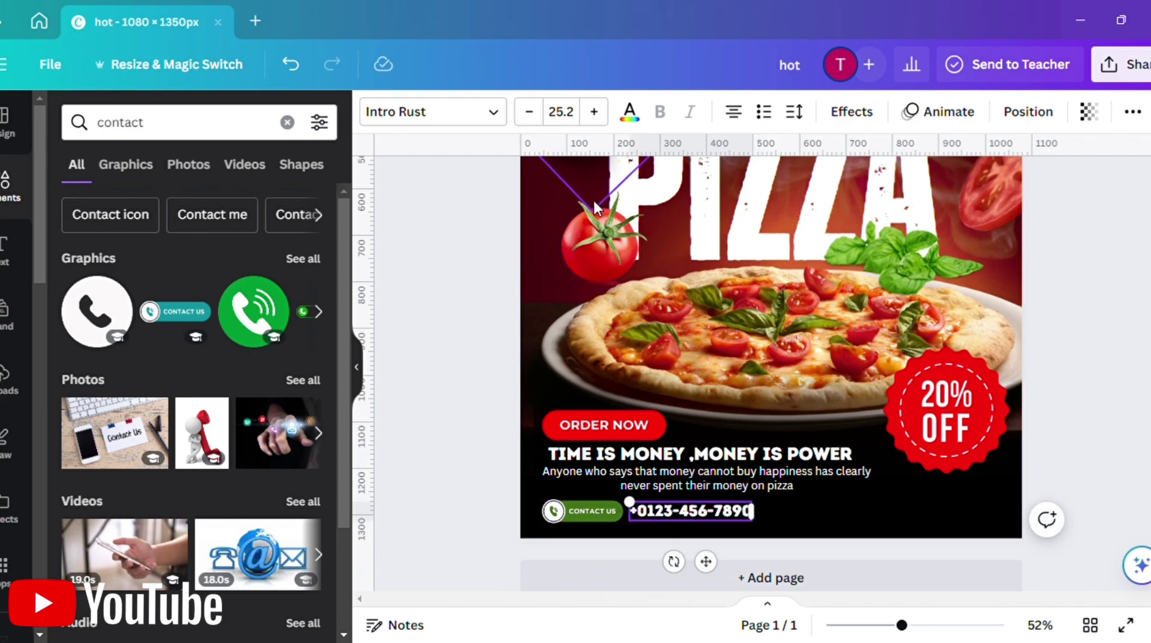
- Recolour the "TIME IS MONEY ,MONEY IS POWER" tagline with the default solid yellow
left_click(630, 111)
left_click(640, 455)
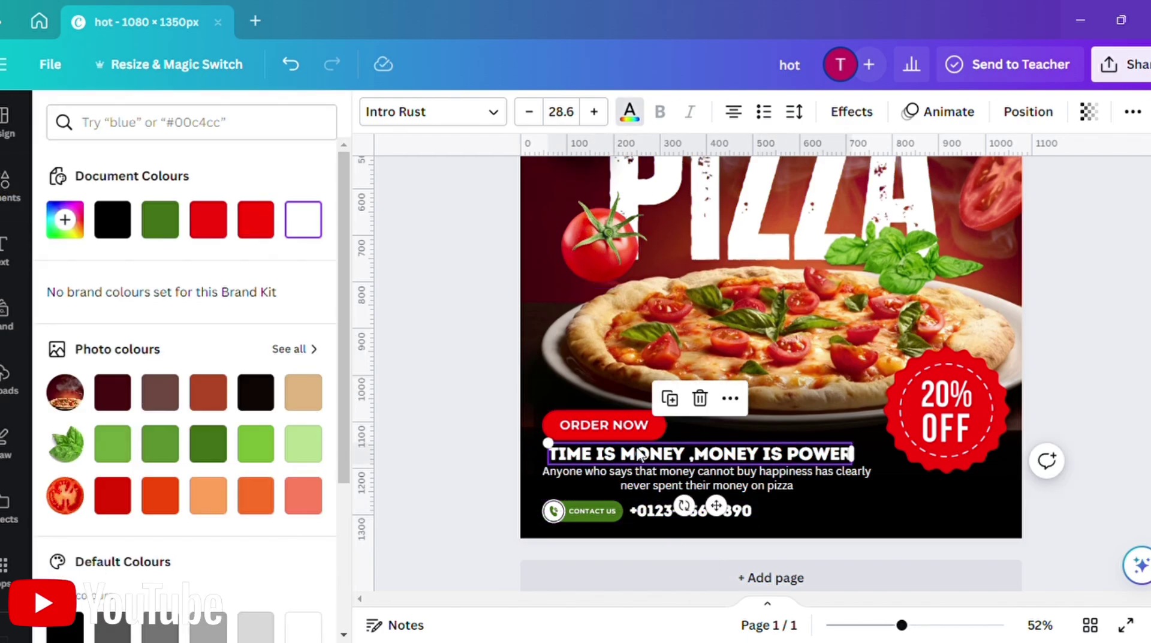
scroll(300, 420, "down", 5)
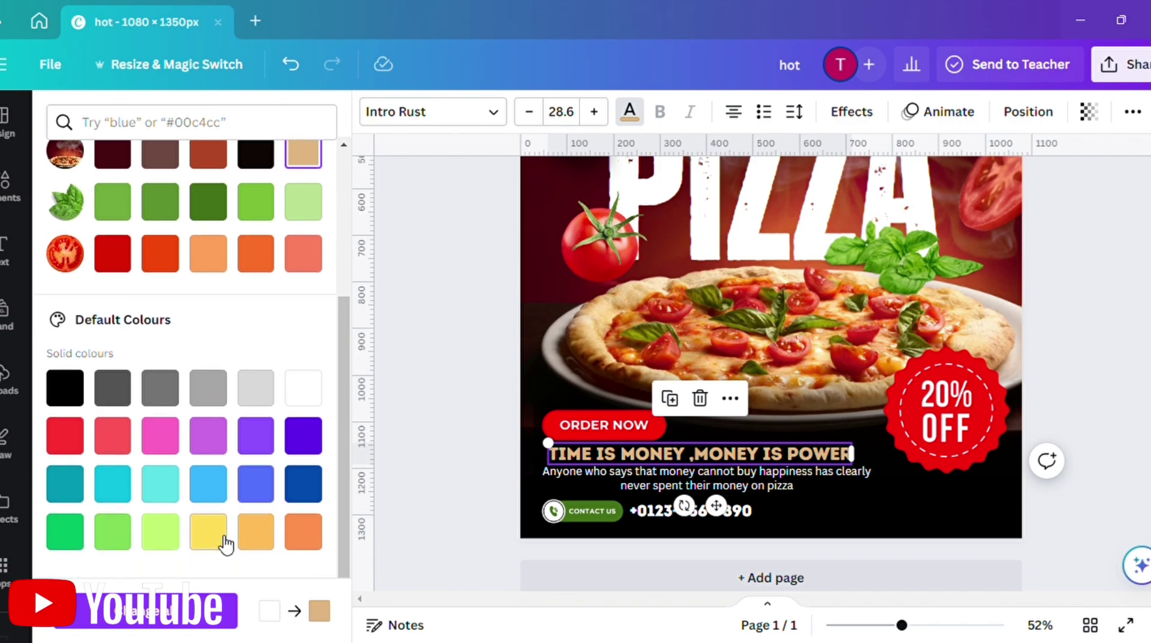
left_click(219, 538)
left_click(686, 508)
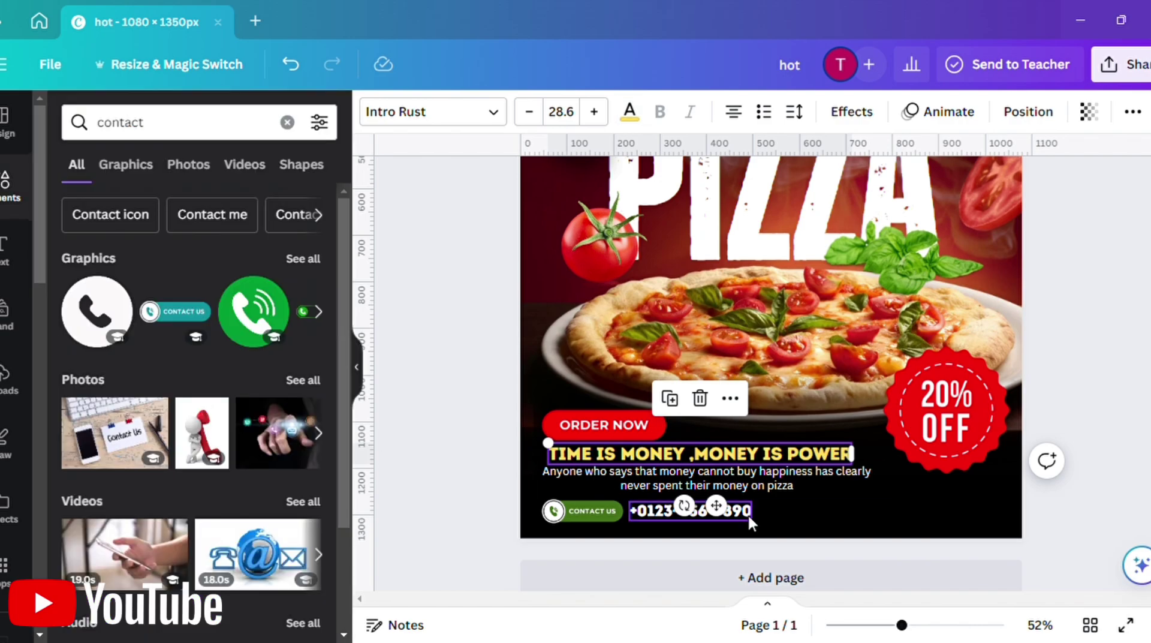
left_click(1064, 402)
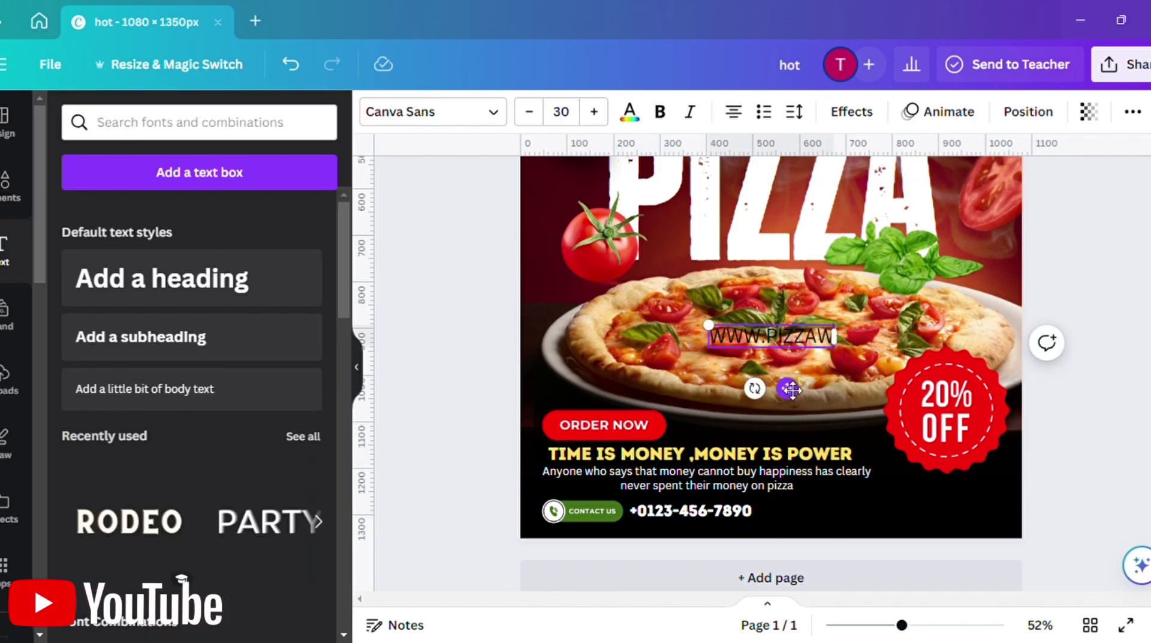
left_click_drag(792, 389, 971, 565)
left_click_drag(888, 502, 942, 529)
left_click_drag(859, 528, 852, 525)
left_click(630, 112)
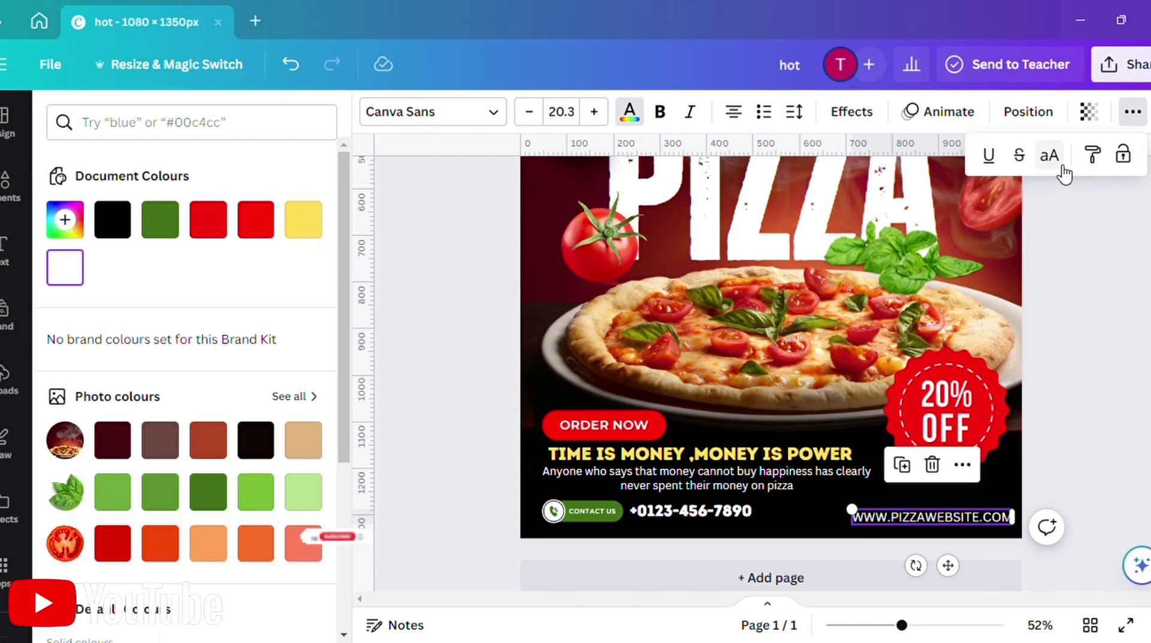
- Widen the letter spacing of the website text
left_click(1033, 118)
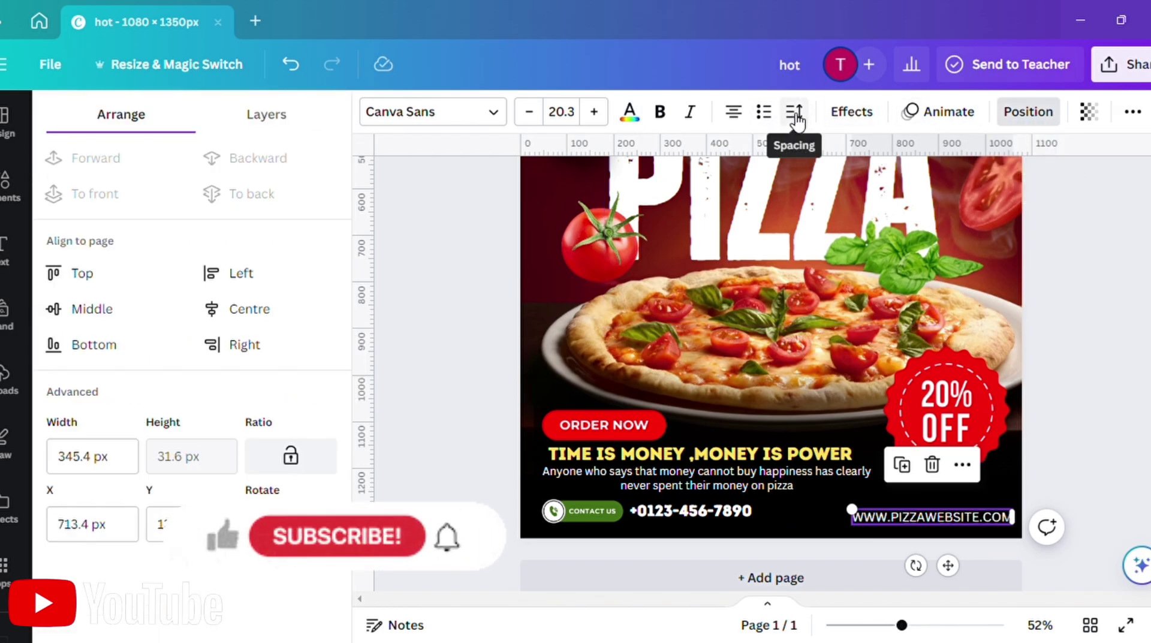
left_click(796, 113)
left_click_drag(840, 182, 869, 186)
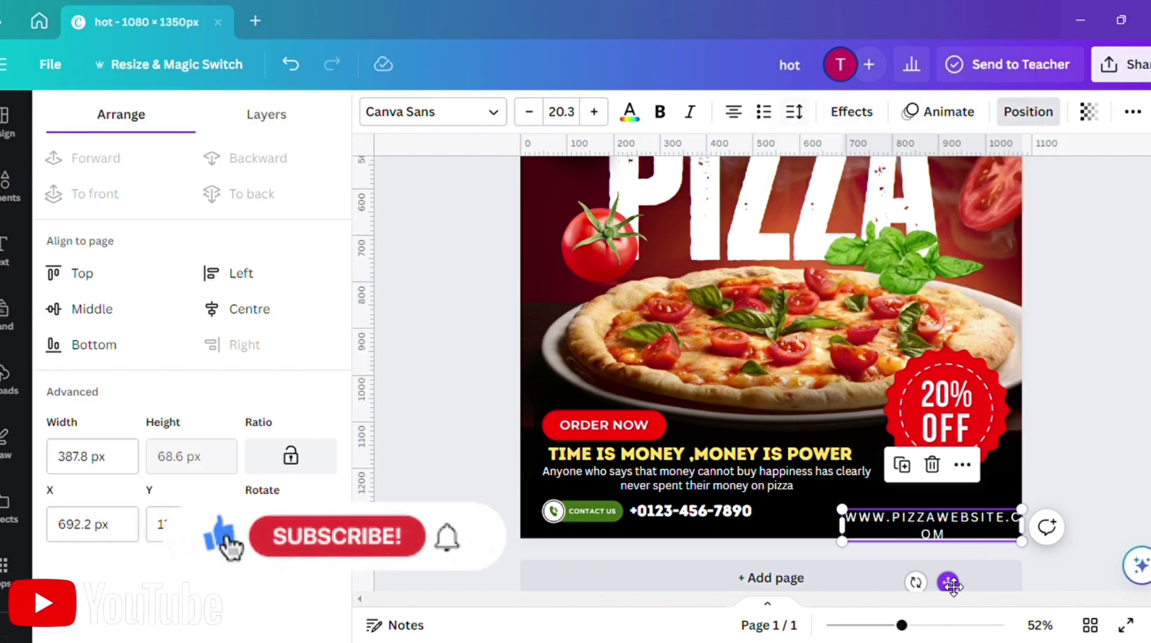